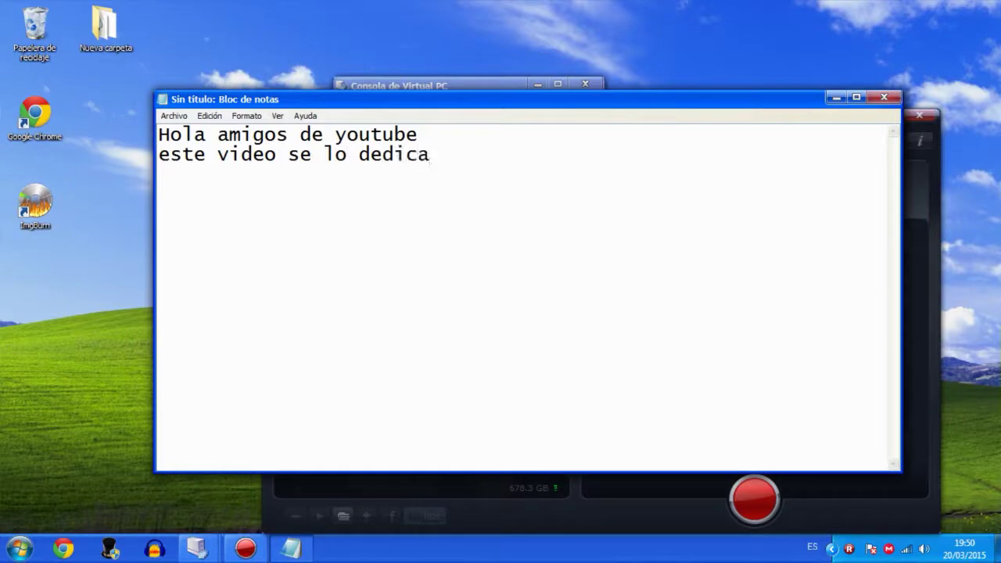
# - Type the intro: the YouTuber-friend link remark and a tutorial on upgrading Windows 7 Starter to Ultimate with Windows Anytime Upgrade
pyautogui.write('ga')
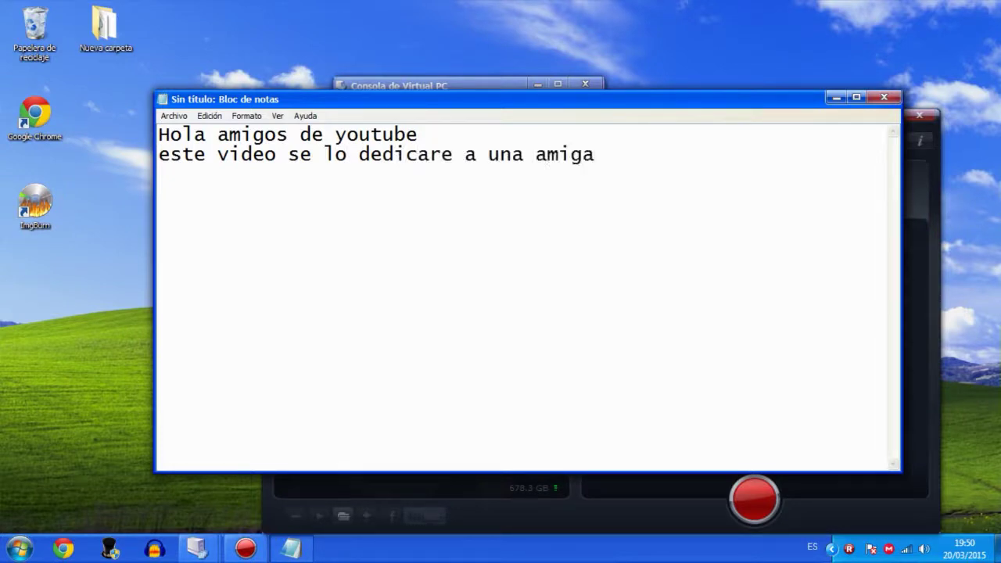
pyautogui.write(' youtuber ')
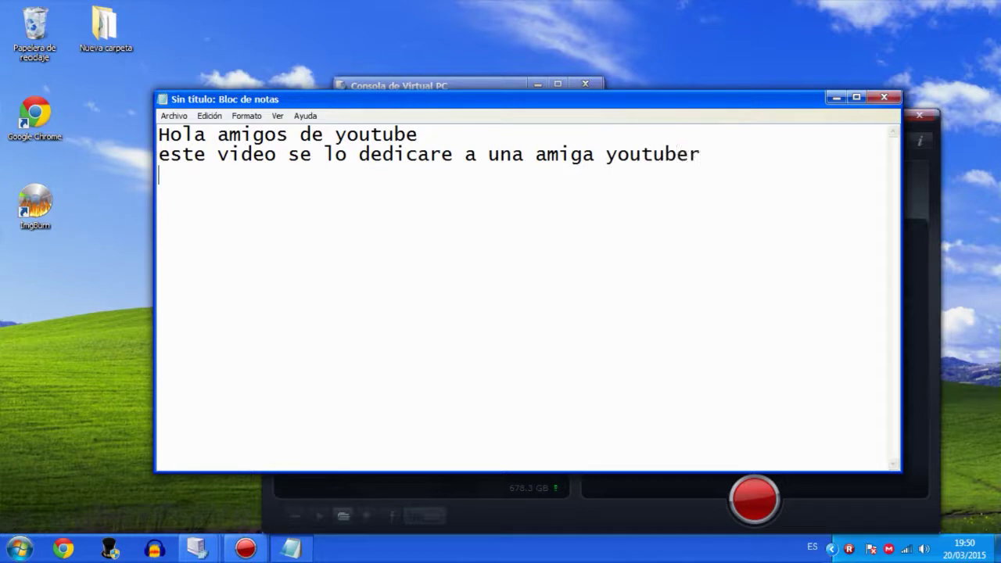
pyautogui.write('al final del video ')
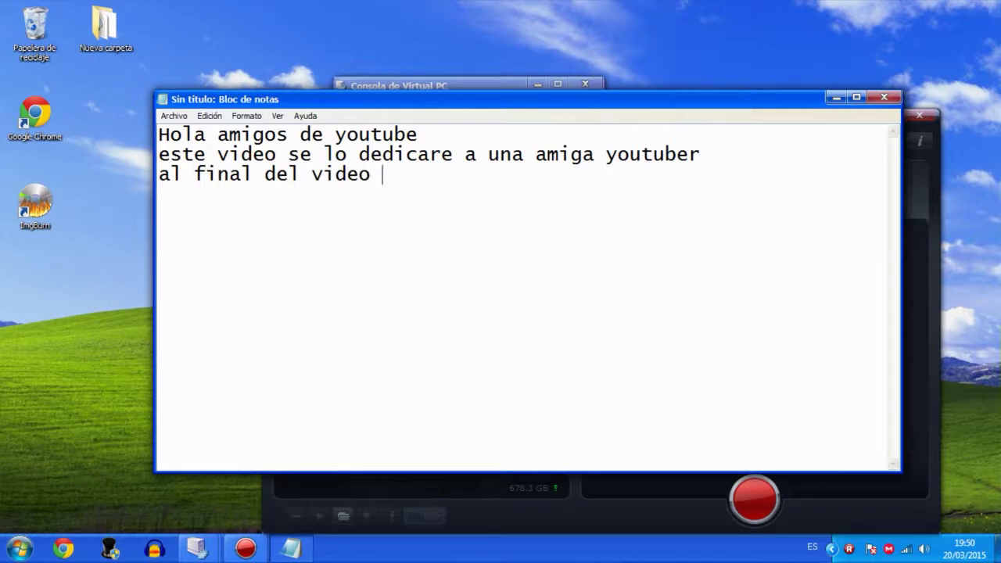
pyautogui.write('dejare el')
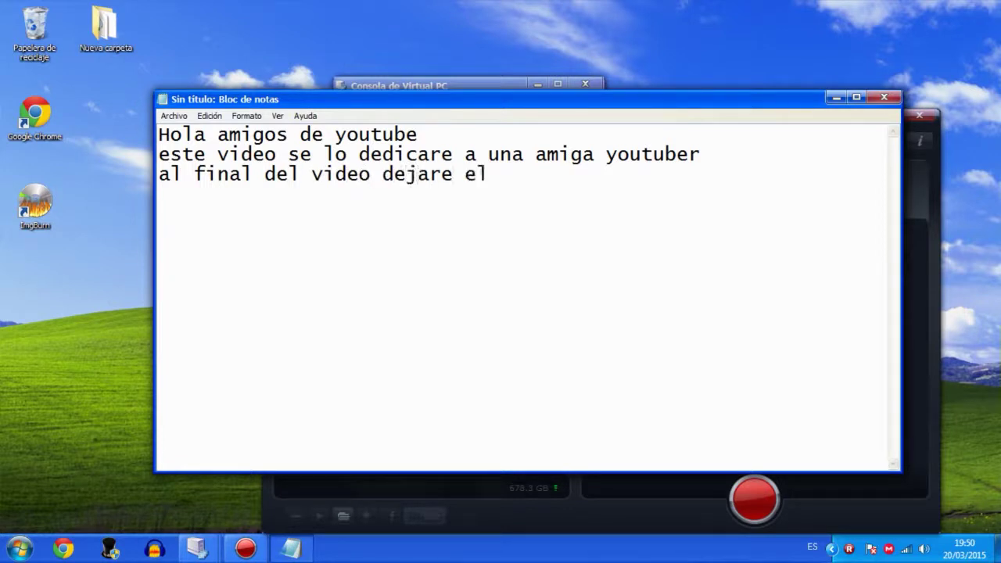
pyautogui.write(' link :D')
pyautogui.press('Return')
pyautogui.write('bueno en e')
pyautogui.write('ste vid')
pyautogui.press('BackSpace')
pyautogui.write('video tutorial les enseñare a como act')
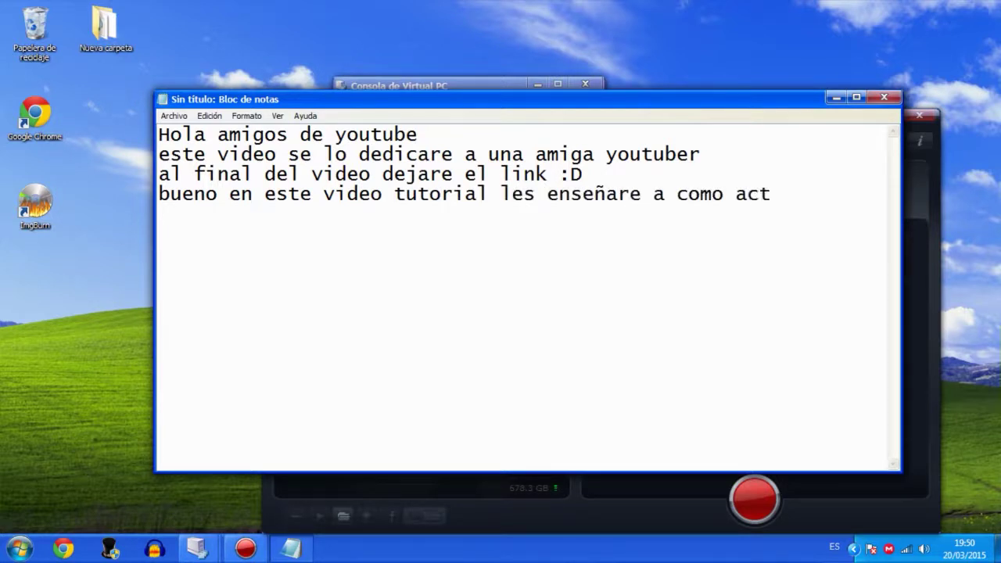
pyautogui.write('ualizar')
pyautogui.press('Return')
pyautogui.write('windows')
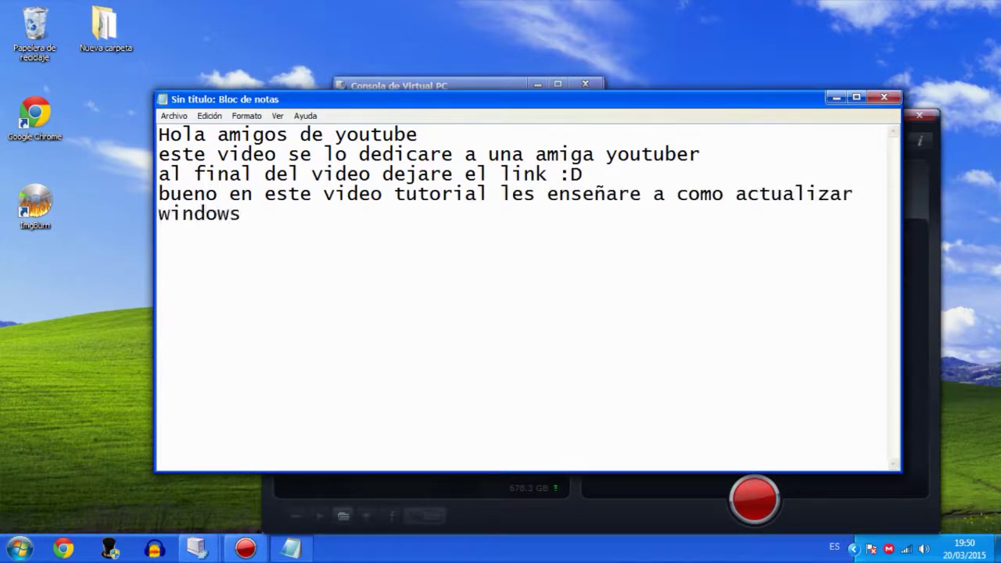
pyautogui.write(' 7 starter ')
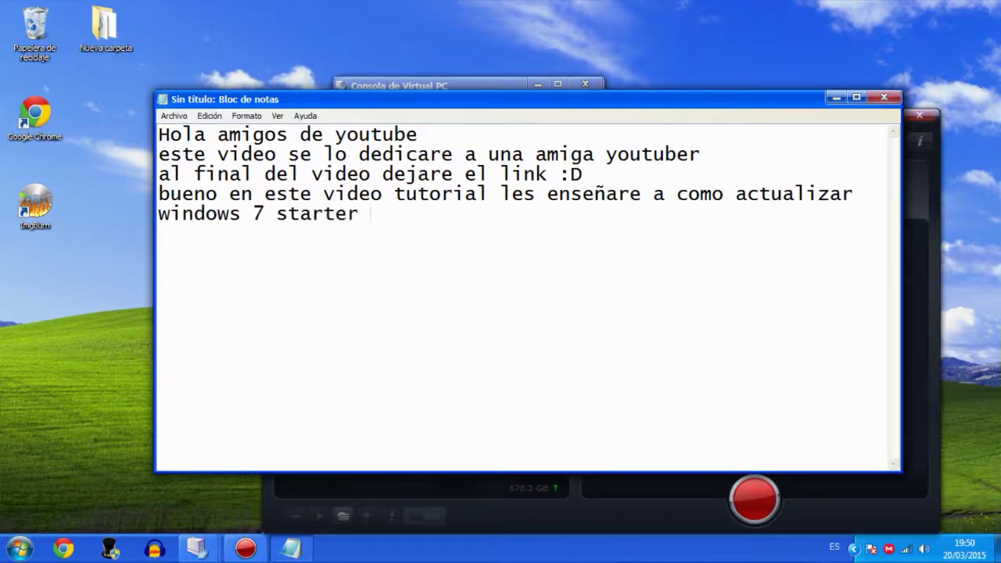
pyautogui.write('a ultimate c')
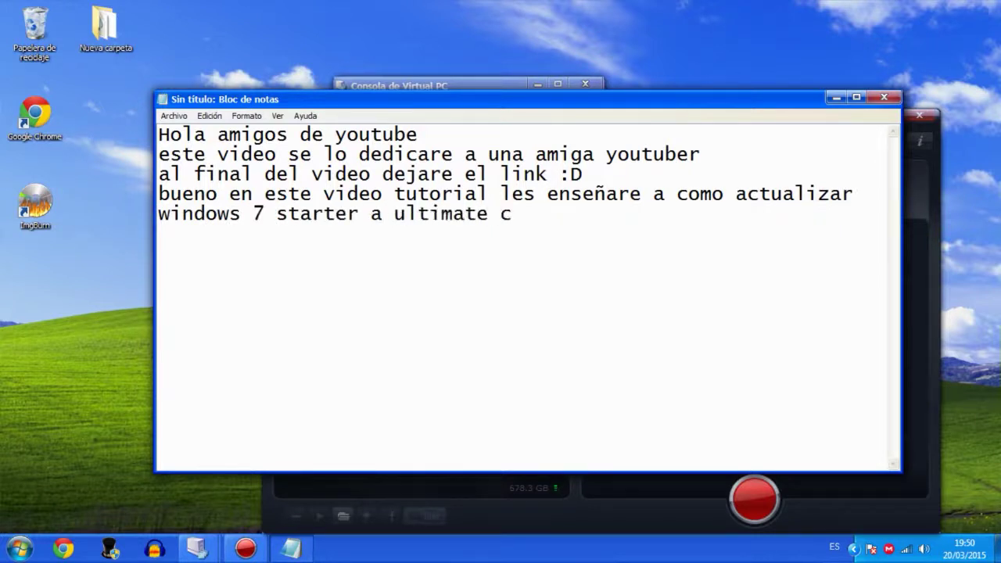
pyautogui.write('on windows')
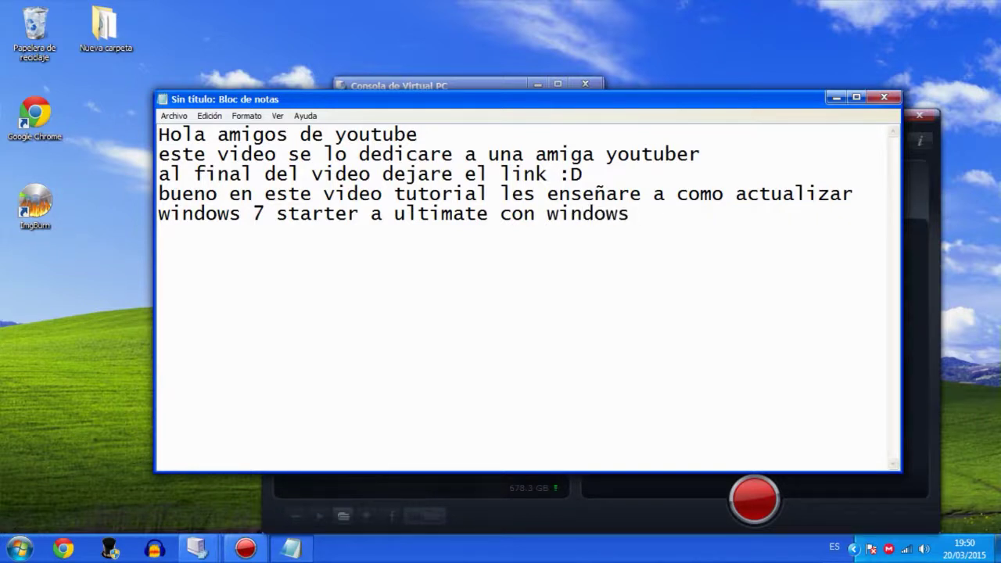
pyautogui.write('anytime upgrade')
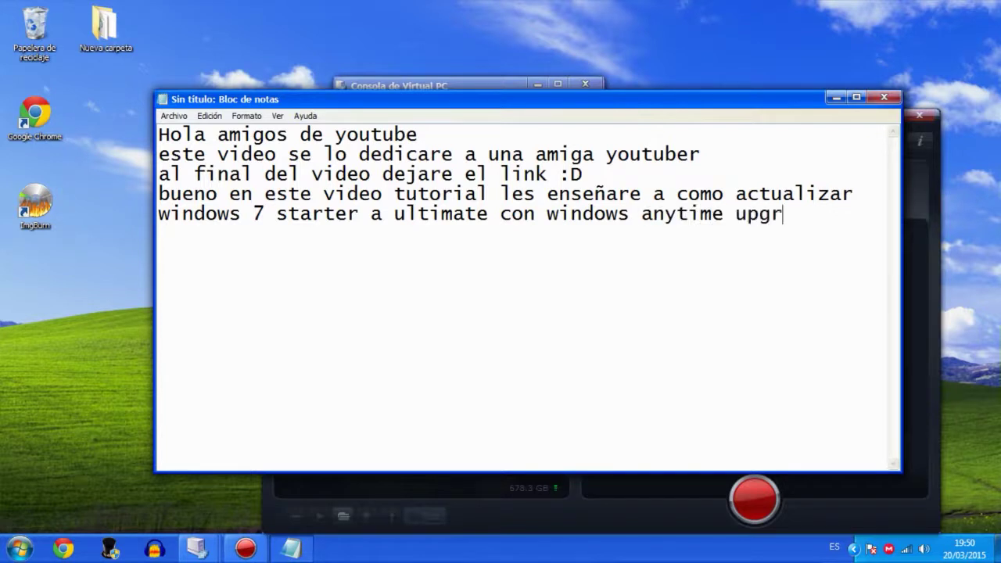
# - Add that viewers need the serial left in the description, then switch to the Virtual PC Console
pyautogui.press('Return')
pyautogui.write('lo que necesi')
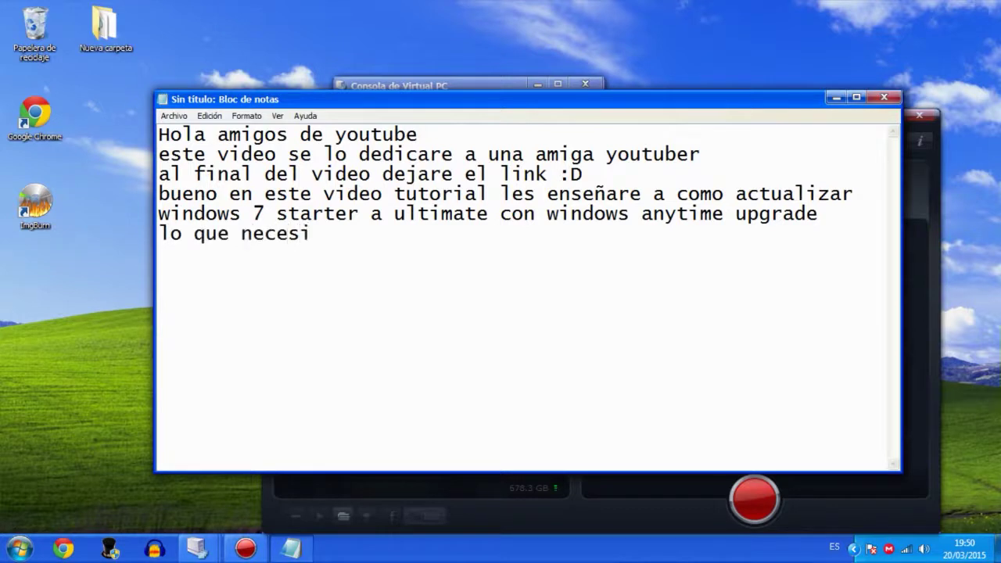
pyautogui.write('tan es la serial')
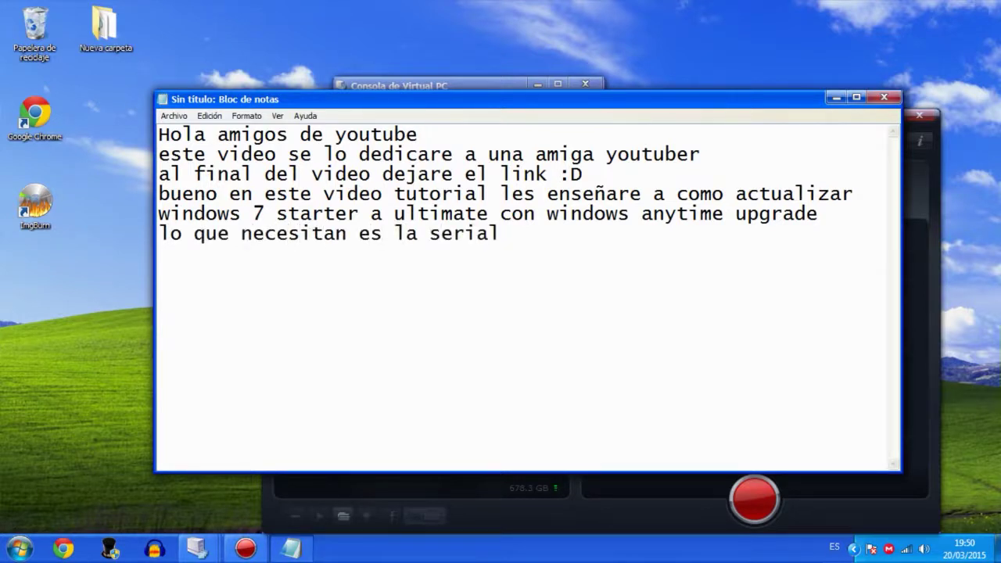
pyautogui.press('Return')
pyautogui.write('que dej')
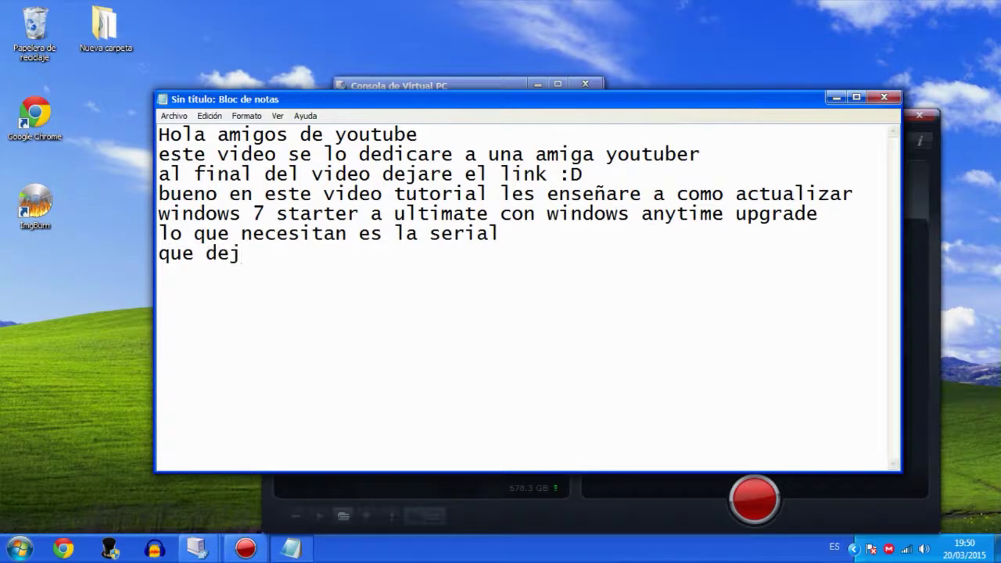
pyautogui.write('are en descripcion')
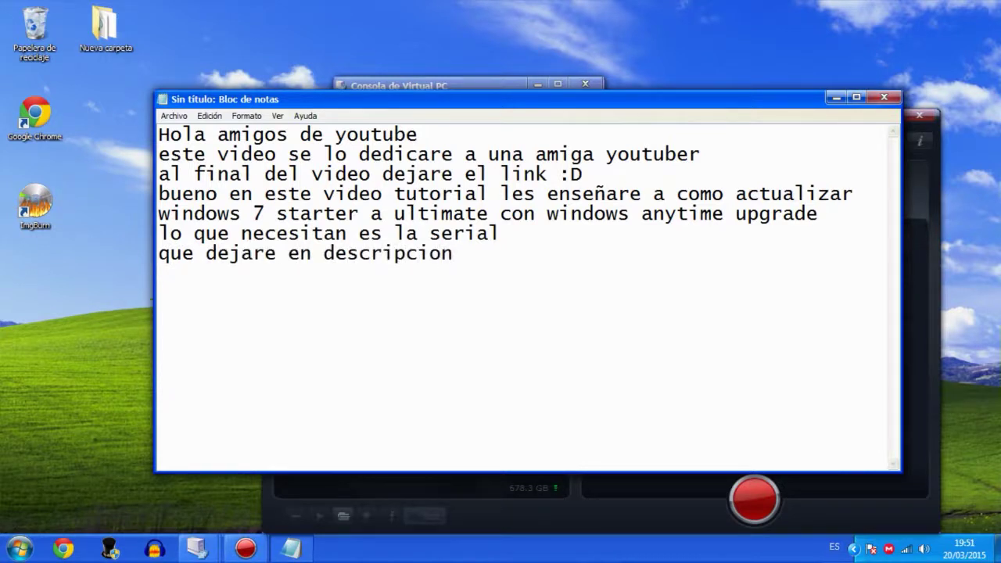
pyautogui.write('par')
pyautogui.press('BackSpace')
pyautogui.press('BackSpace')
pyautogui.press('BackSpace')
pyautogui.hotkey('alt', 'Tab')
pyautogui.press('Tab')
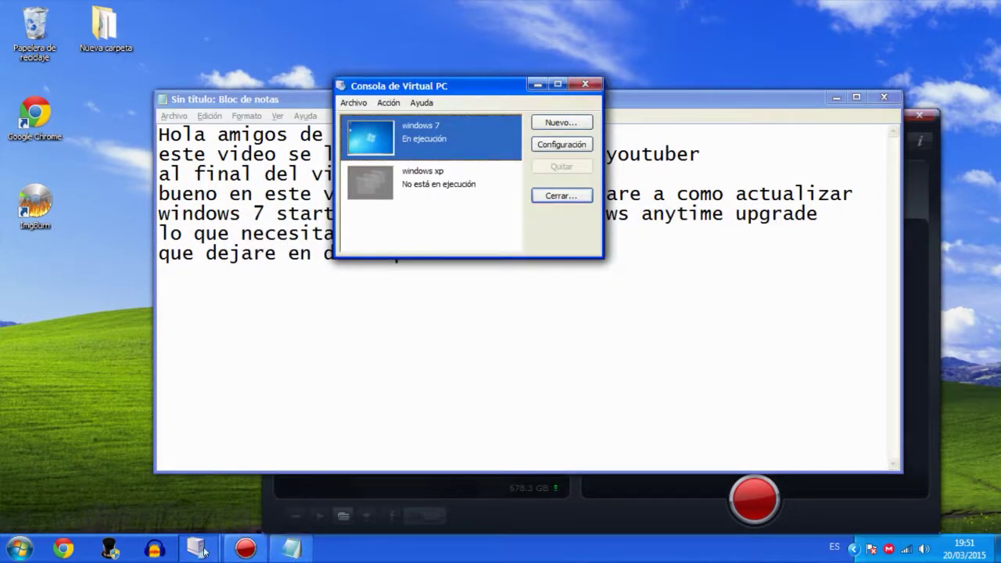
# - Open the windows 7 VM's system properties from Start > Equipo and move Notepad aside to reveal the Starter edition
pyautogui.moveTo(197, 547)
pyautogui.click(326, 468)
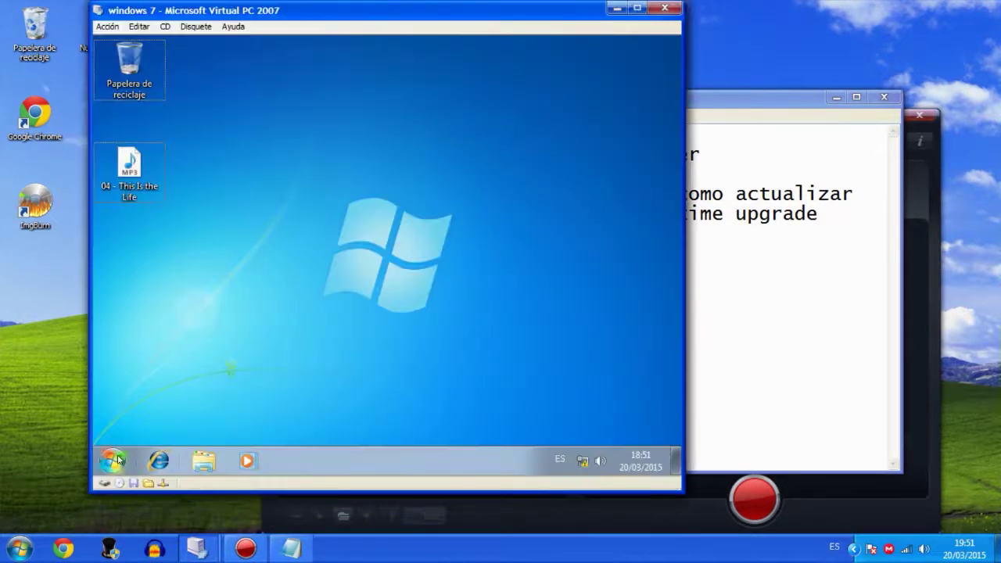
pyautogui.click(123, 459)
pyautogui.click(308, 287)
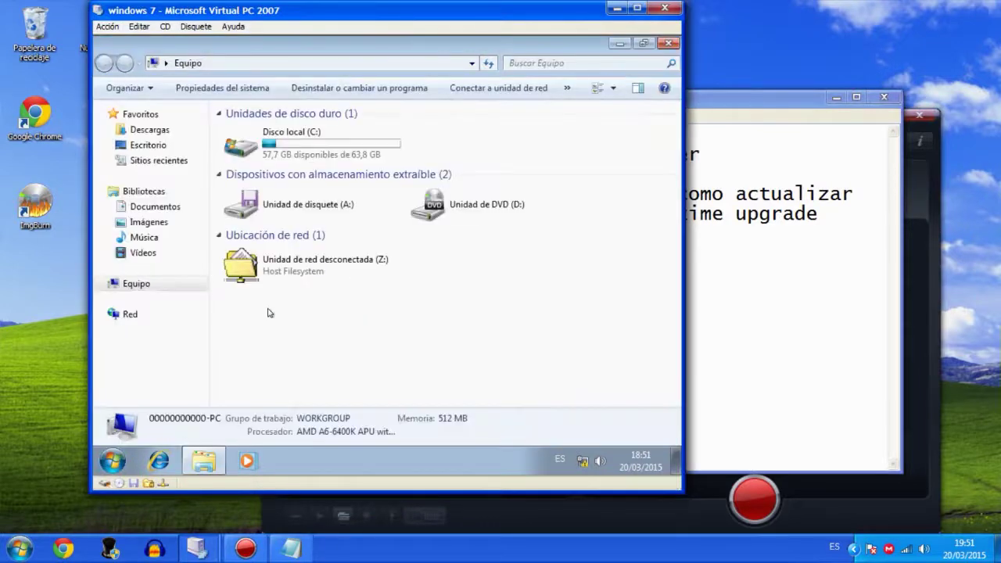
pyautogui.click(211, 89)
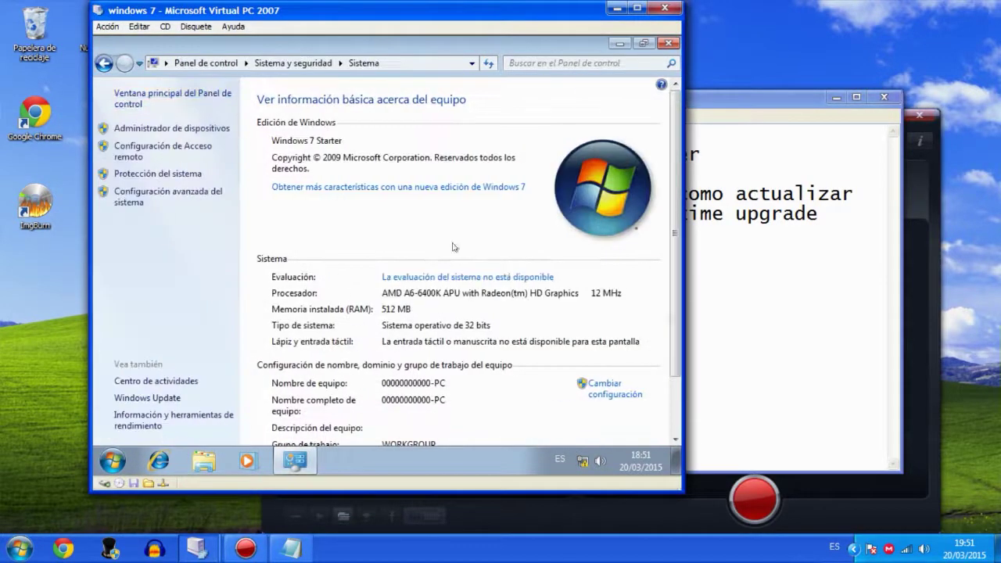
pyautogui.click(833, 342)
pyautogui.moveTo(364, 110); pyautogui.dragTo(653, 53)
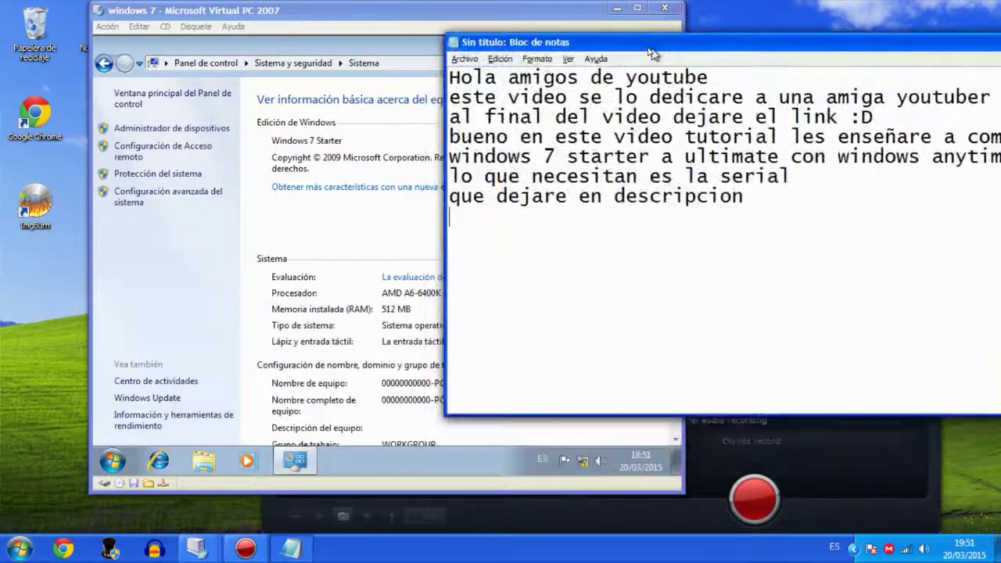
# - Note that the system clearly reads "Windows 7 Starter" and that viewers should open Windows Anytime Upgrade
pyautogui.write('ahi')
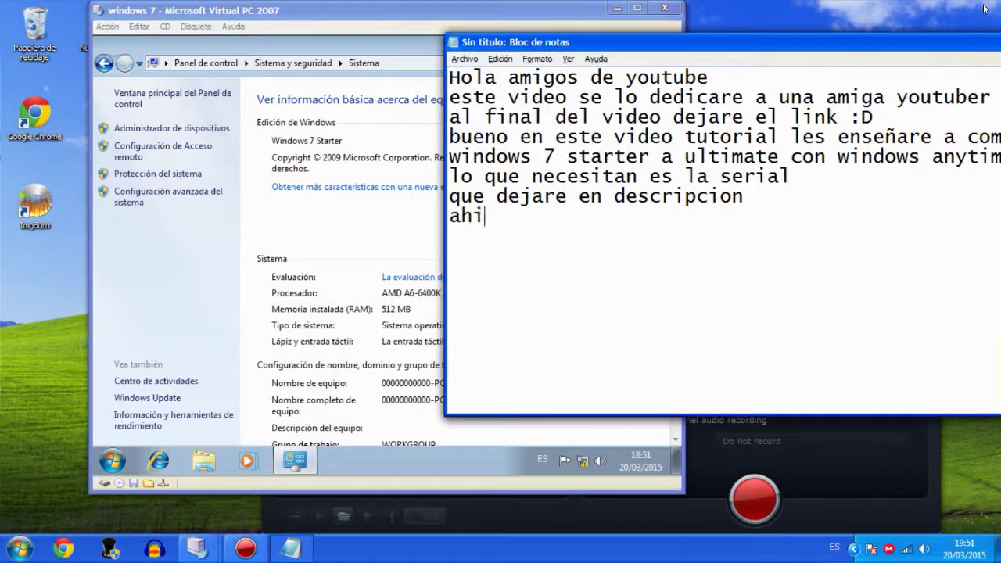
pyautogui.write(' sale bien cla')
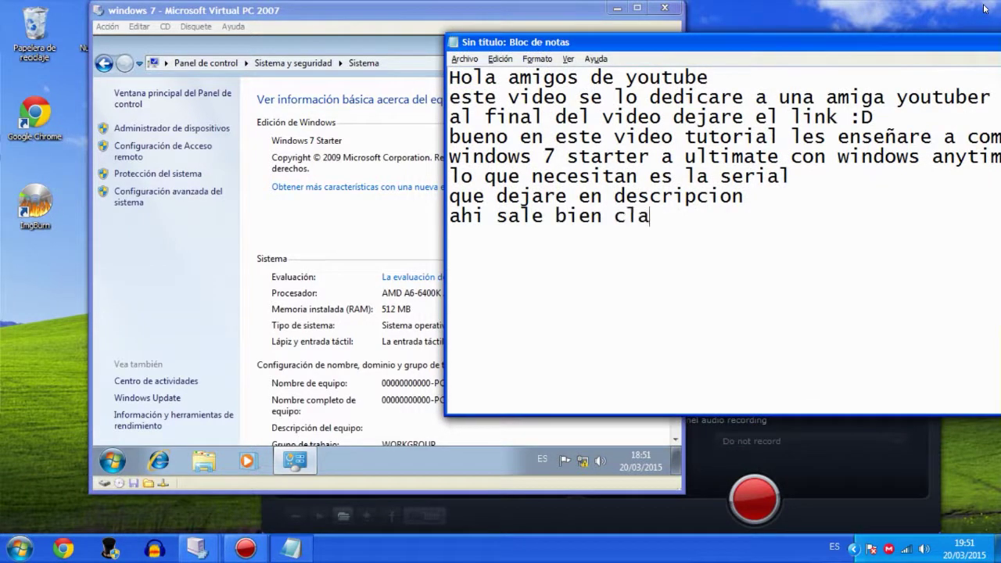
pyautogui.write('ro que dice')
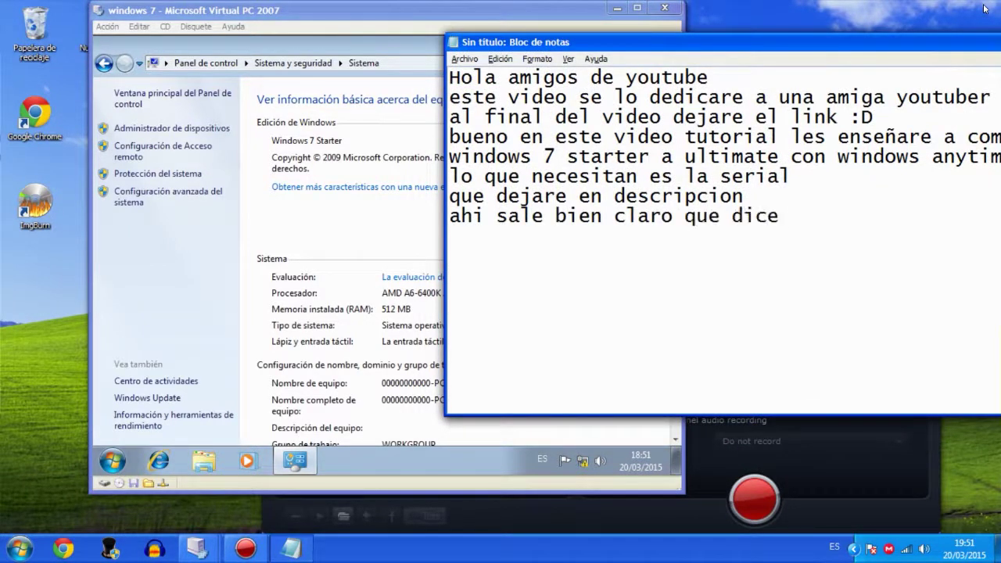
pyautogui.write(' "Windows')
pyautogui.write(' 78')
pyautogui.press('BackSpace')
pyautogui.write('Starter bueno enm')
pyautogui.press('BackSpace')
pyautogui.press('BackSpace')
pyautogui.press('BackSpace')
pyautogui.write('lo qu')
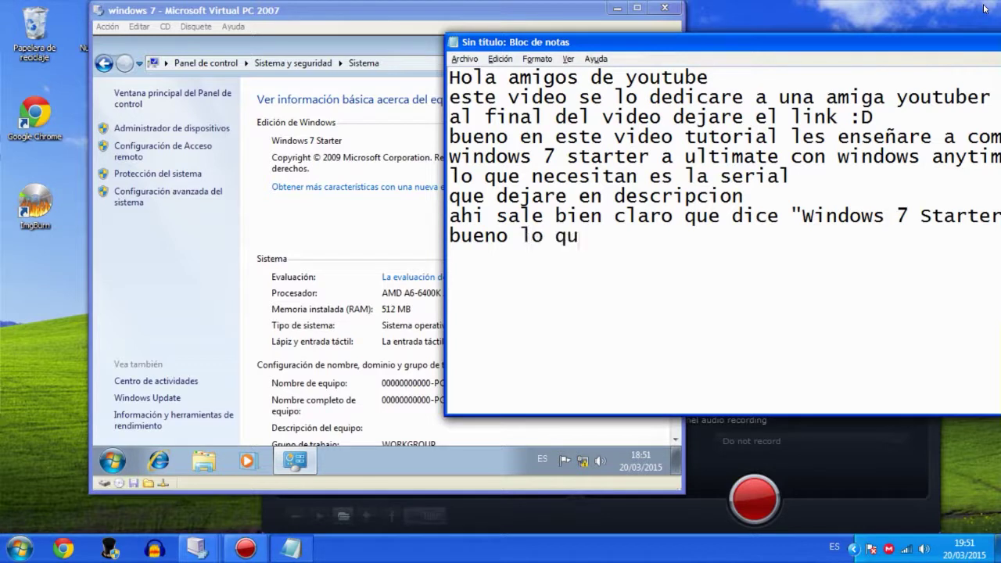
pyautogui.write('e haran es abr')
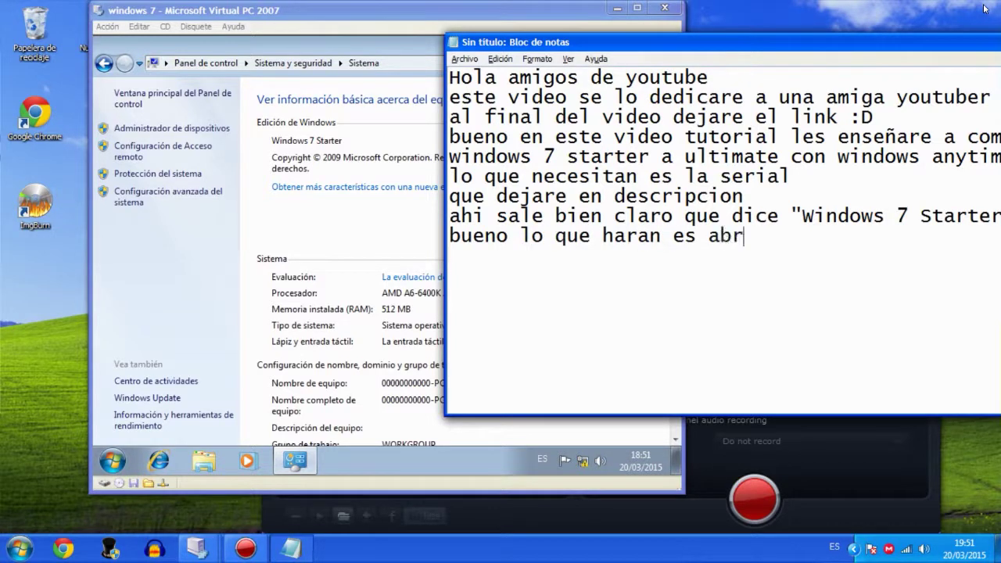
pyautogui.write('ir Windows Anyt')
pyautogui.press('BackSpace')
pyautogui.write('ytime Upg')
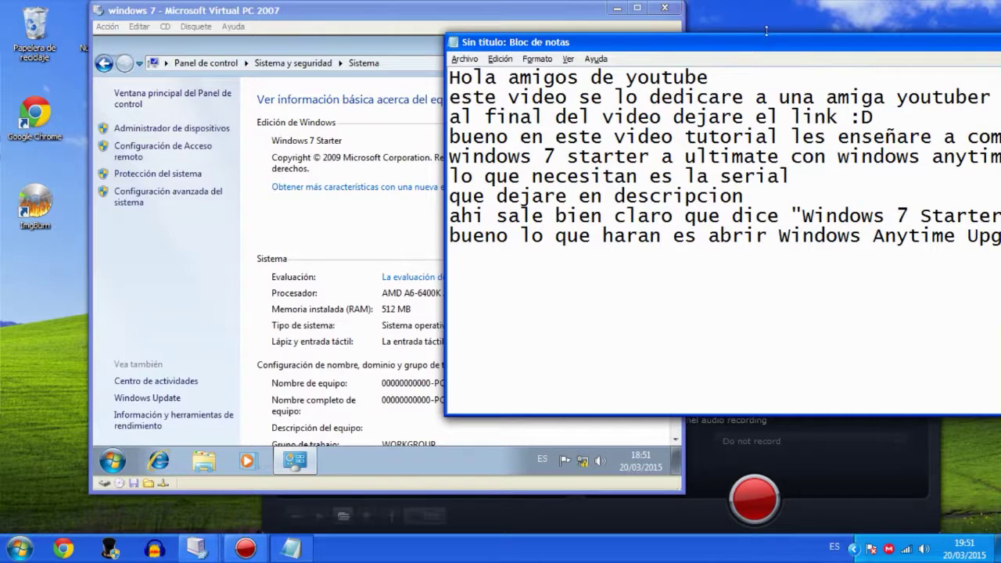
pyautogui.moveTo(799, 46); pyautogui.dragTo(692, 53)
# - Close the guest's system window and launch Windows Anytime Upgrade from the guest Start menu
pyautogui.write('ade')
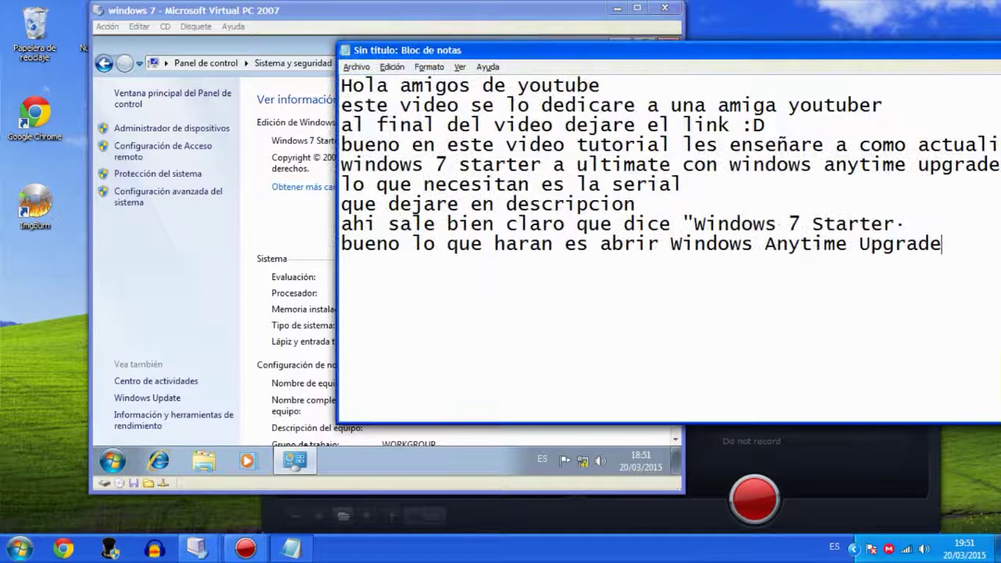
pyautogui.click(258, 54)
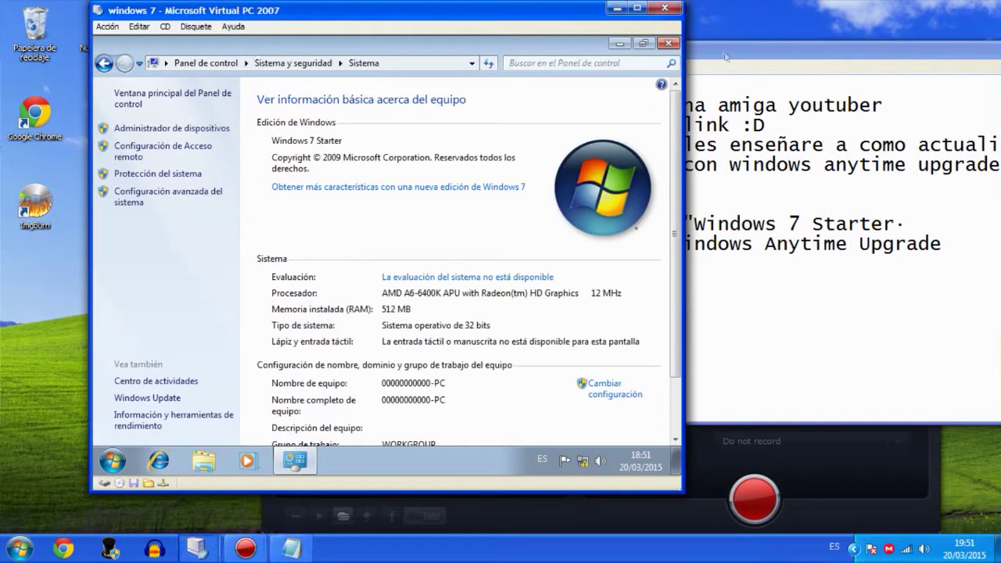
pyautogui.click(667, 44)
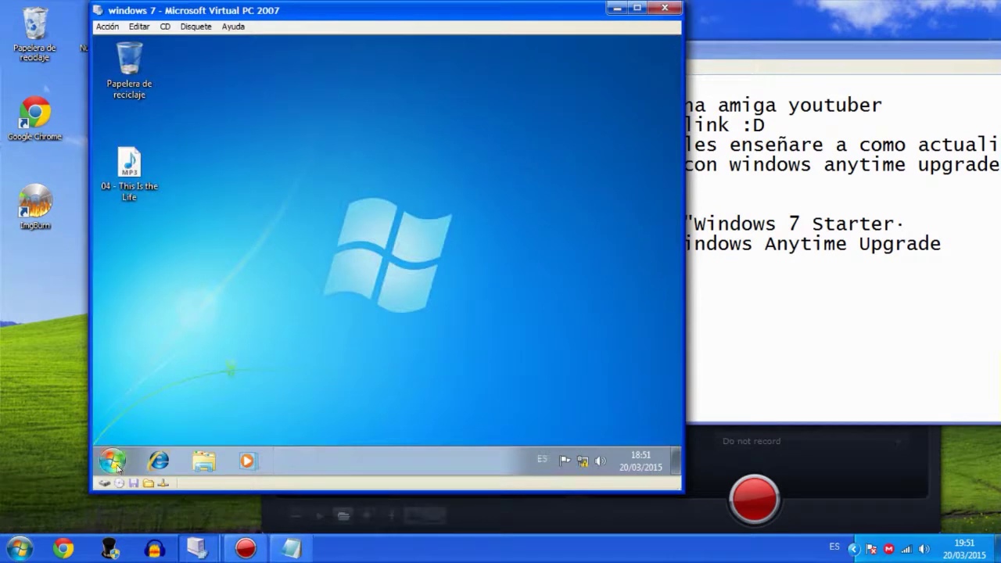
pyautogui.click(113, 461)
pyautogui.click(167, 138)
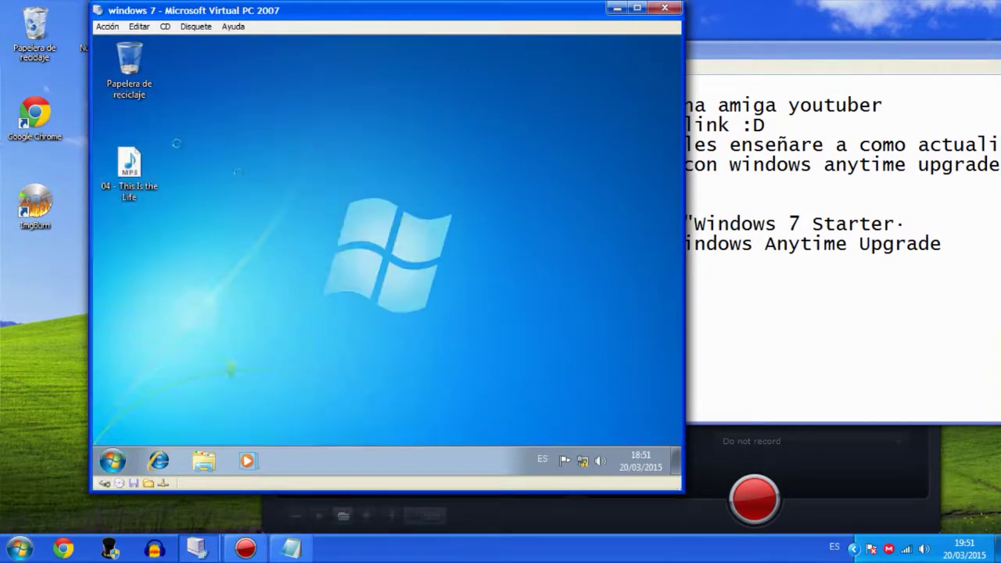
# - Add the Notepad line 'y le dan a donde dice "Usar una clave de actualizacion"'
pyautogui.click(961, 248)
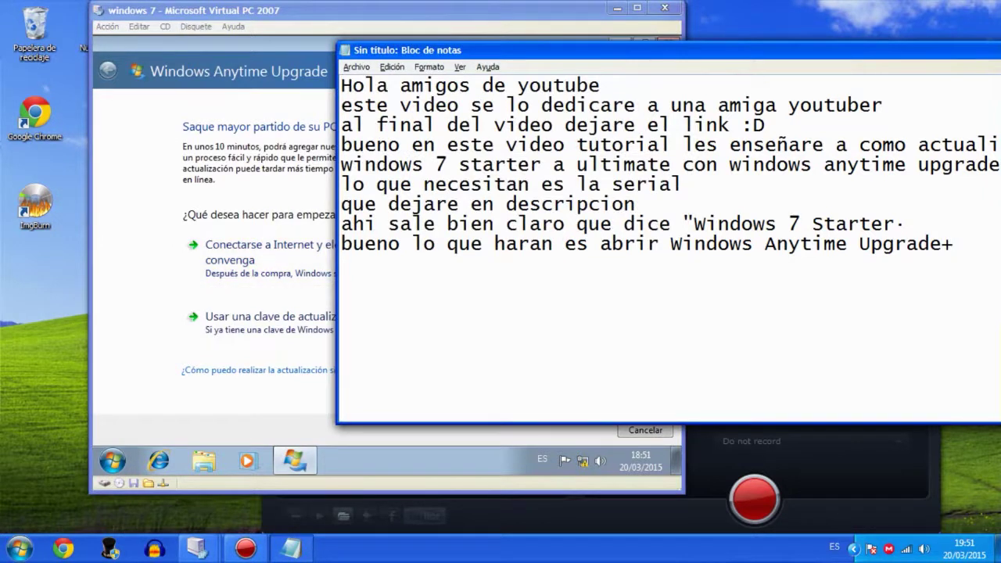
pyautogui.press('Return')
pyautogui.write('y le dan a donde d')
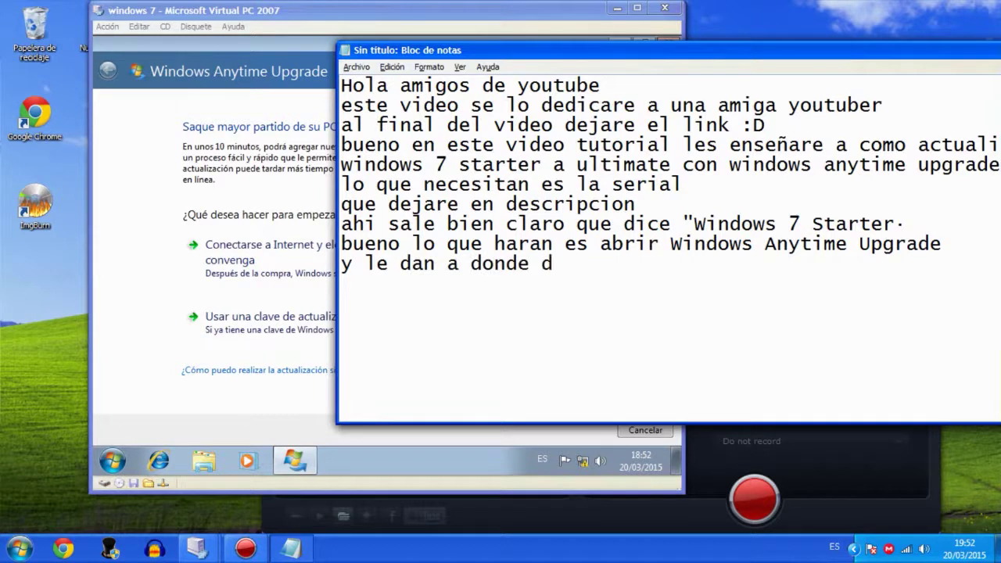
pyautogui.write('ice "Usar un')
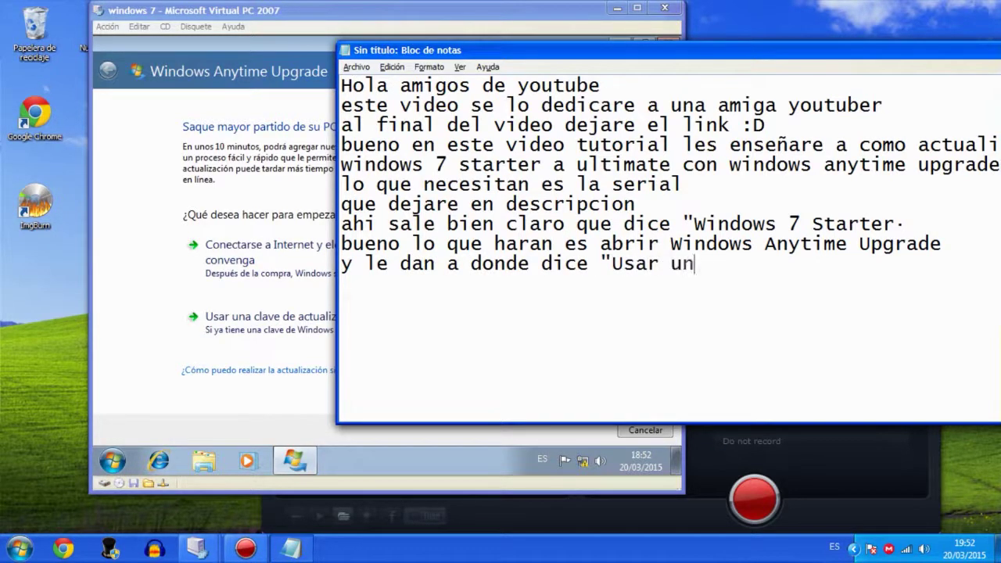
pyautogui.write('a clave de ac')
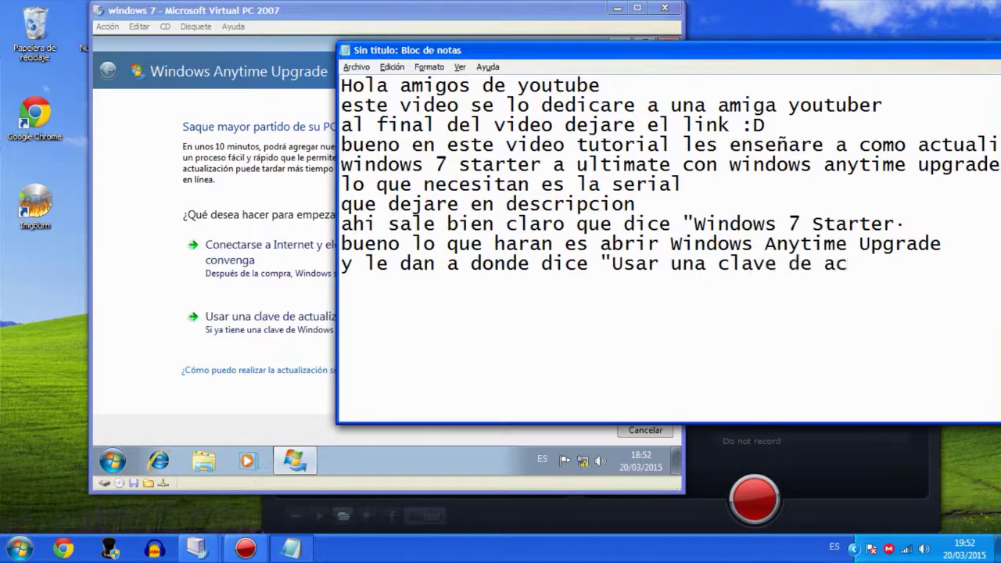
pyautogui.write('tualizacion')
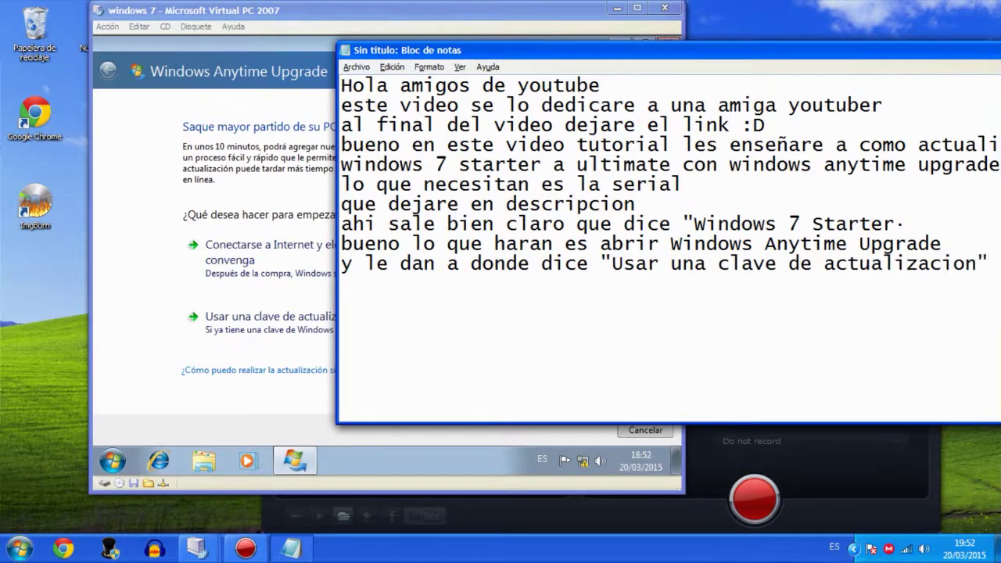
# - Choose 'Usar una clave de actualización' and enter the 25-character upgrade key
pyautogui.click(201, 341)
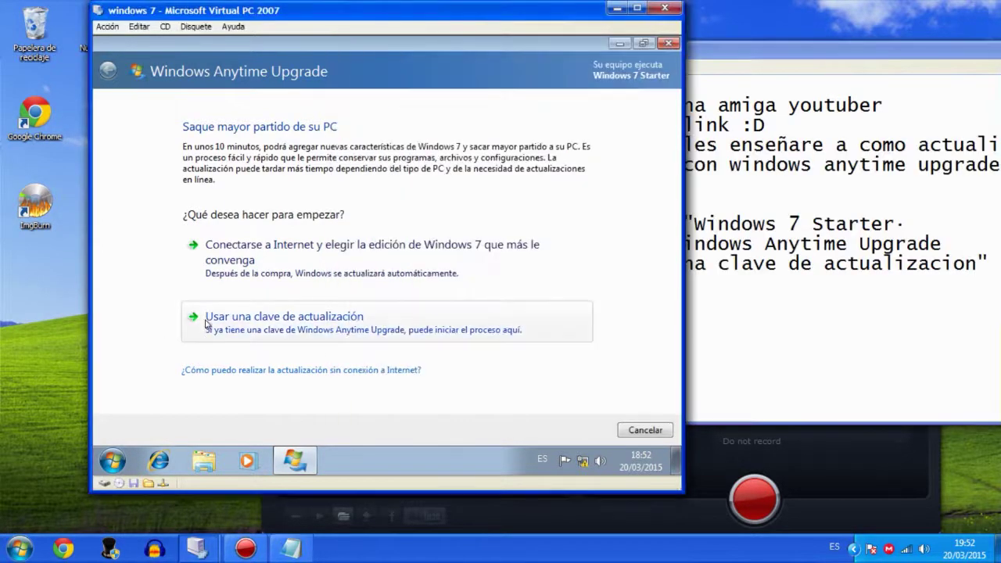
pyautogui.click(208, 321)
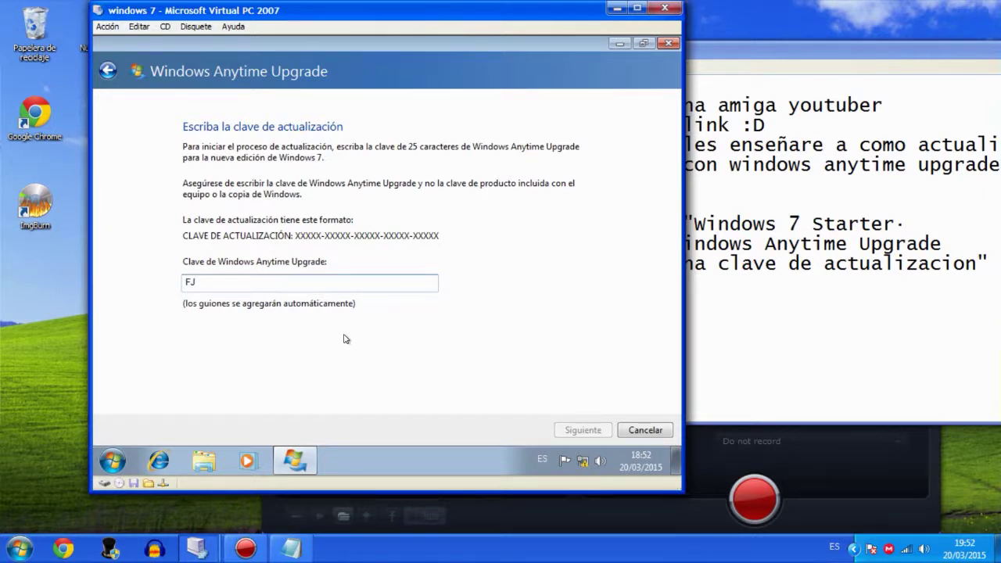
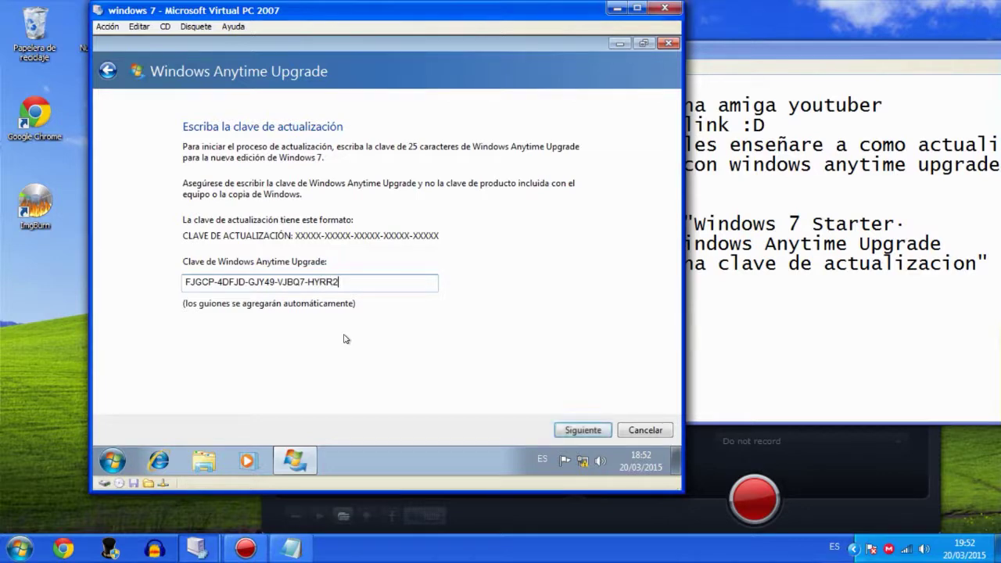
# - Add the note 'y le dan a siguiente' in Notepad
pyautogui.click(967, 275)
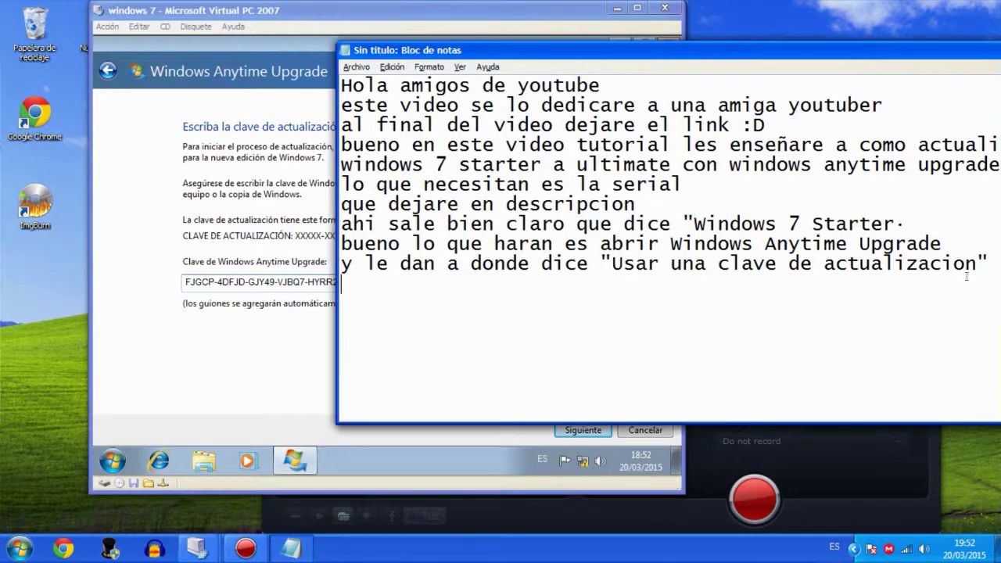
pyautogui.write('y le dan a s')
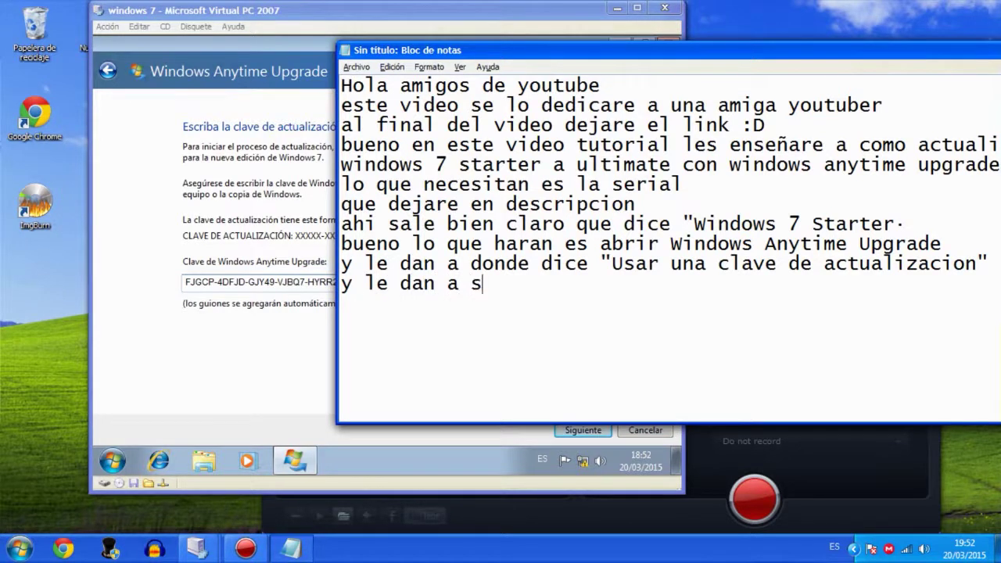
pyautogui.write('iguiente')
pyautogui.press('Return')
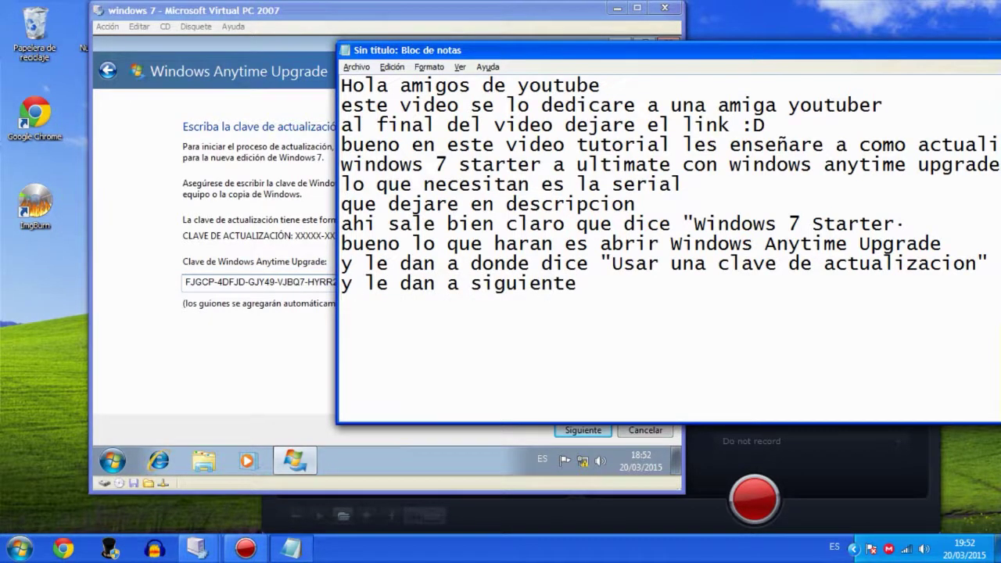
# - Submit the upgrade key with Siguiente and note 'y ahora comprobara la clave' in Notepad
pyautogui.click(567, 434)
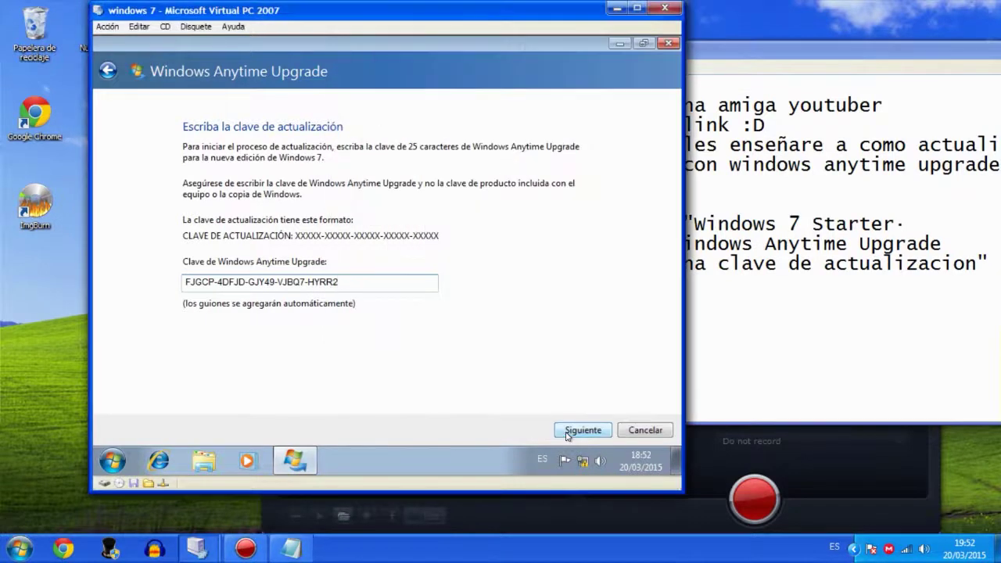
pyautogui.click(580, 430)
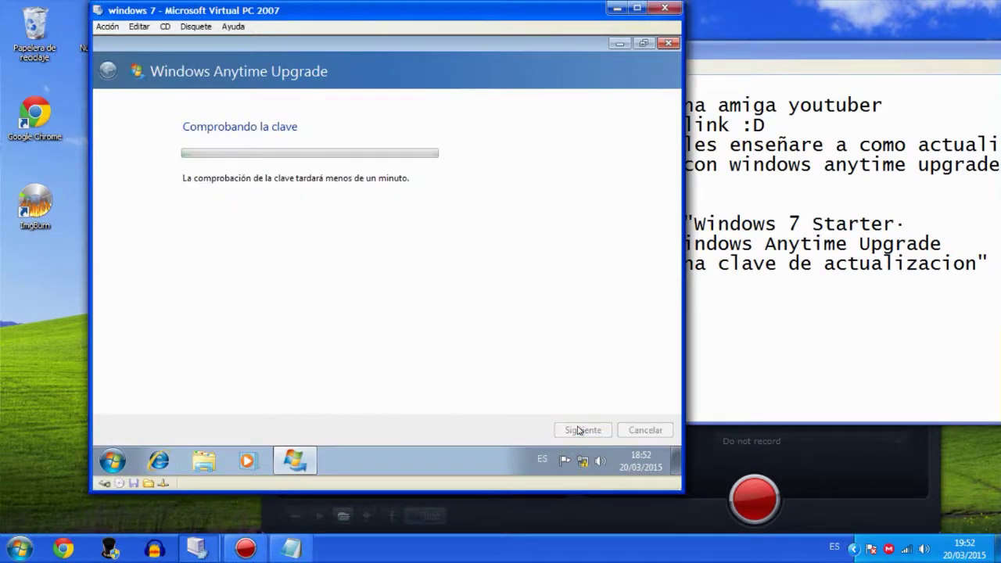
pyautogui.click(862, 315)
pyautogui.write('y ahora comprobara la clave')
pyautogui.press('Return')
pyautogui.write('si la clave es corr')
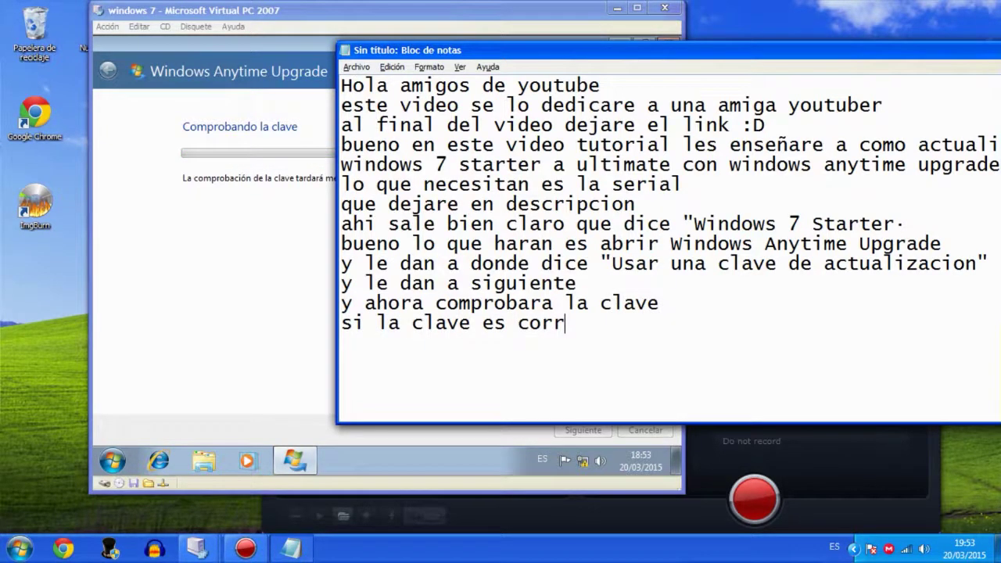
pyautogui.click(617, 530)
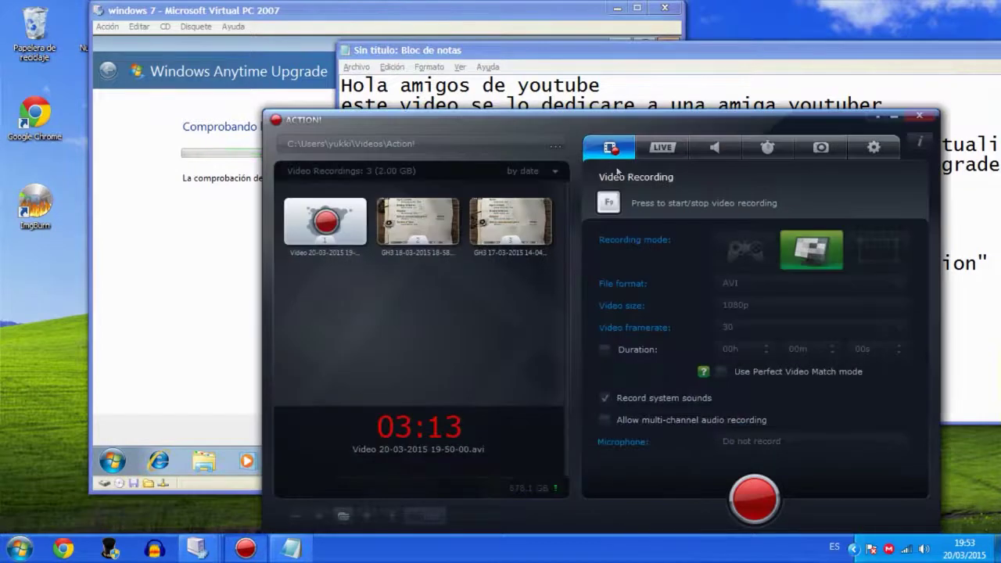
# - Complete the note line 'si la clave es correcta'
pyautogui.hotkey('alt', 'Tab')
pyautogui.write('ecy')
pyautogui.press('BackSpace')
pyautogui.write('ta')
pyautogui.press('Return')
pyautogui.write('y')
pyautogui.press('BackSpace')
pyautogui.write('empezara la')
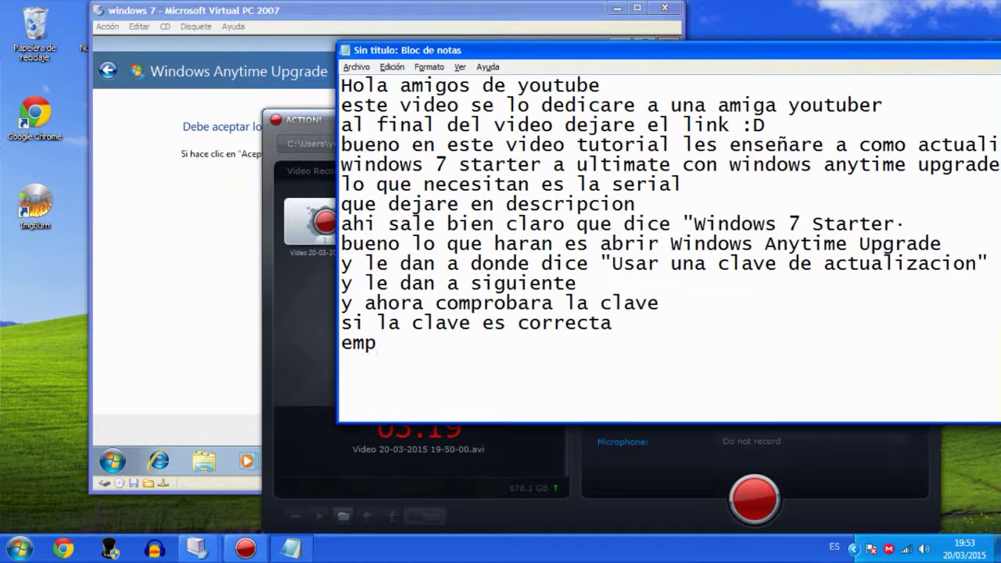
pyautogui.press('BackSpace')
pyautogui.press('BackSpace')
pyautogui.press('BackSpace')
pyautogui.press('BackSpace')
pyautogui.press('BackSpace')
pyautogui.press('BackSpace')
pyautogui.press('BackSpace')
pyautogui.press('BackSpace')
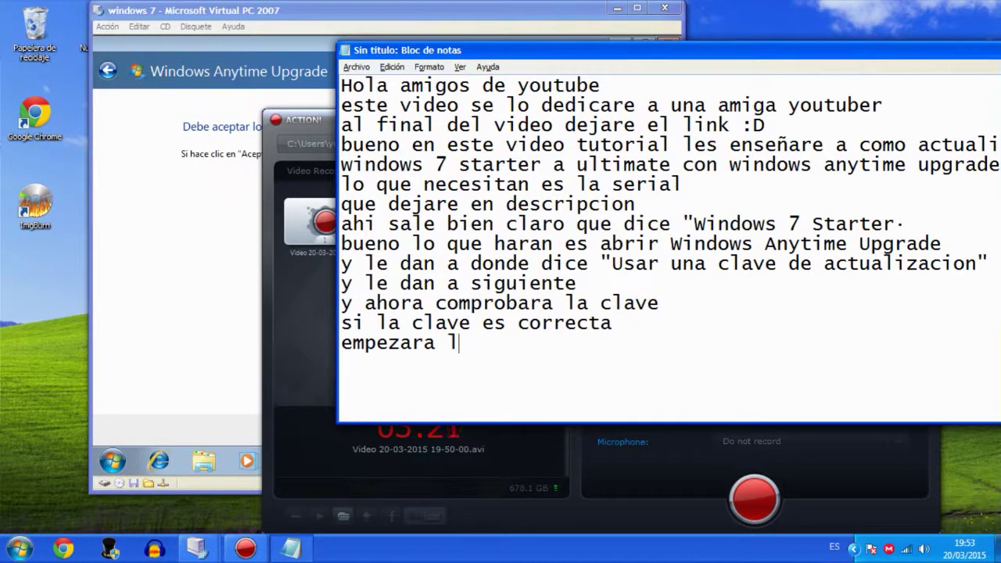
pyautogui.press('BackSpace')
pyautogui.press('BackSpace')
pyautogui.press('BackSpace')
pyautogui.press('BackSpace')
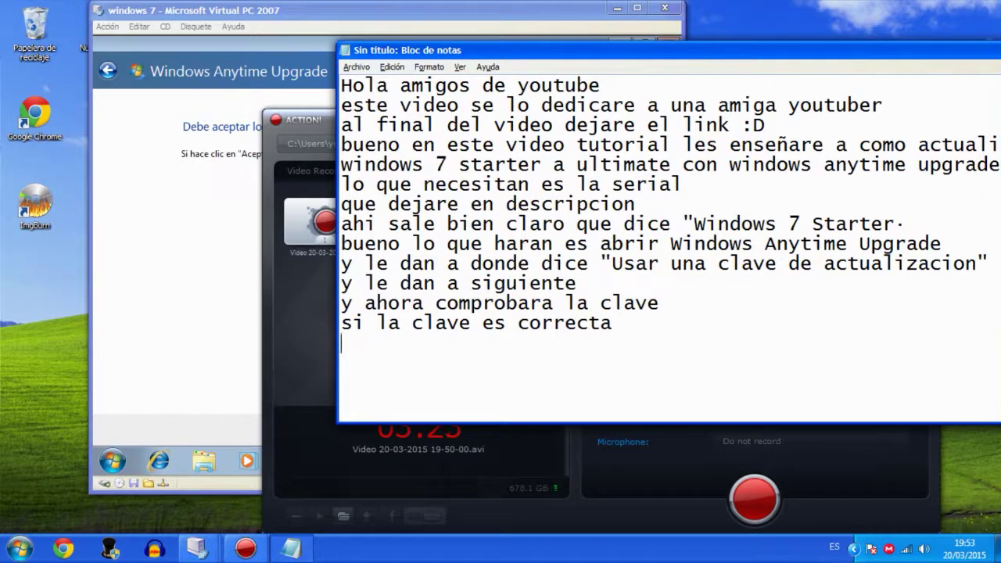
# - Add the lines 'les avisara con el contrato uds le dan a aceptar' and 'y buscara las actualizaciones'
pyautogui.write('les ac')
pyautogui.press('BackSpace')
pyautogui.write('visara ')
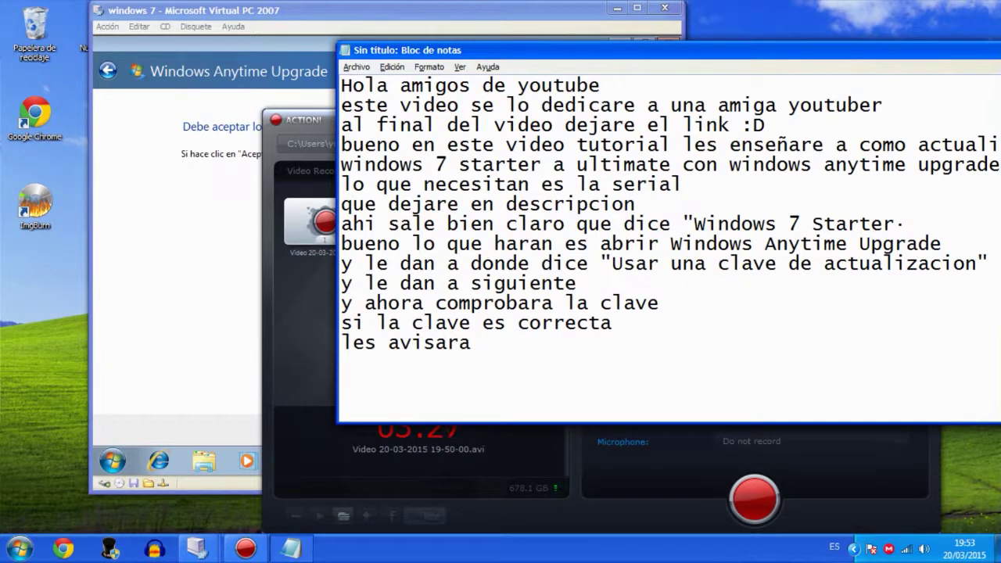
pyautogui.write('con los c')
pyautogui.press('BackSpace')
pyautogui.press('BackSpace')
pyautogui.press('BackSpace')
pyautogui.press('BackSpace')
pyautogui.press('BackSpace')
pyautogui.write('el')
pyautogui.write('ra')
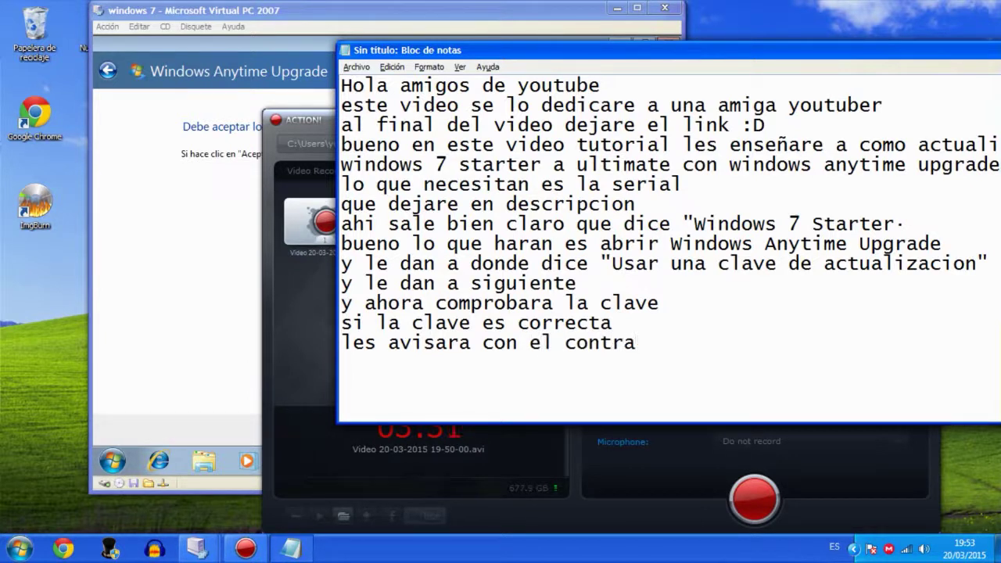
pyautogui.press('BackSpace')
pyautogui.press('BackSpace')
pyautogui.press('BackSpace')
pyautogui.write('to uds le dan a acepta')
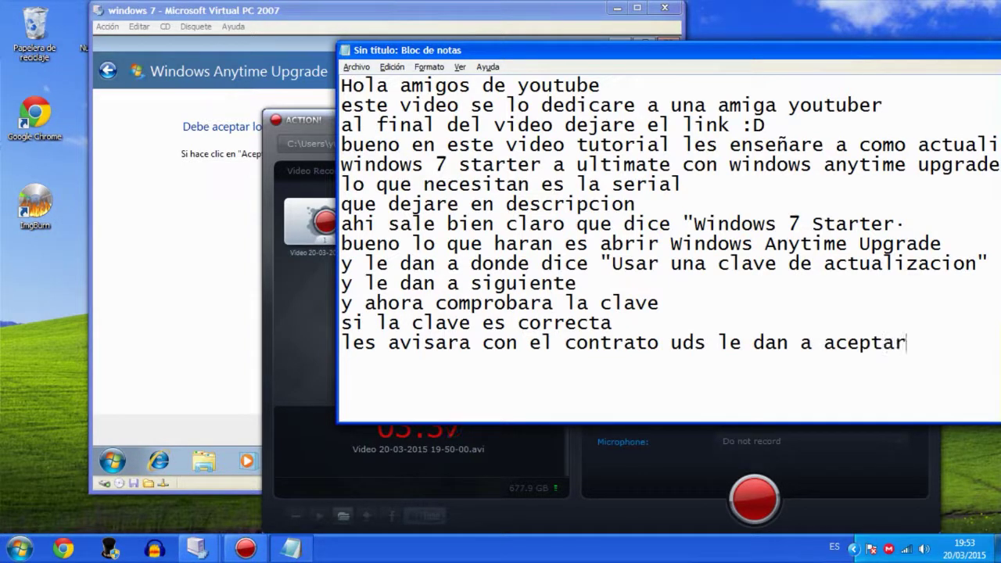
pyautogui.write('r')
pyautogui.press('Return')
pyautogui.write('y buscar ')
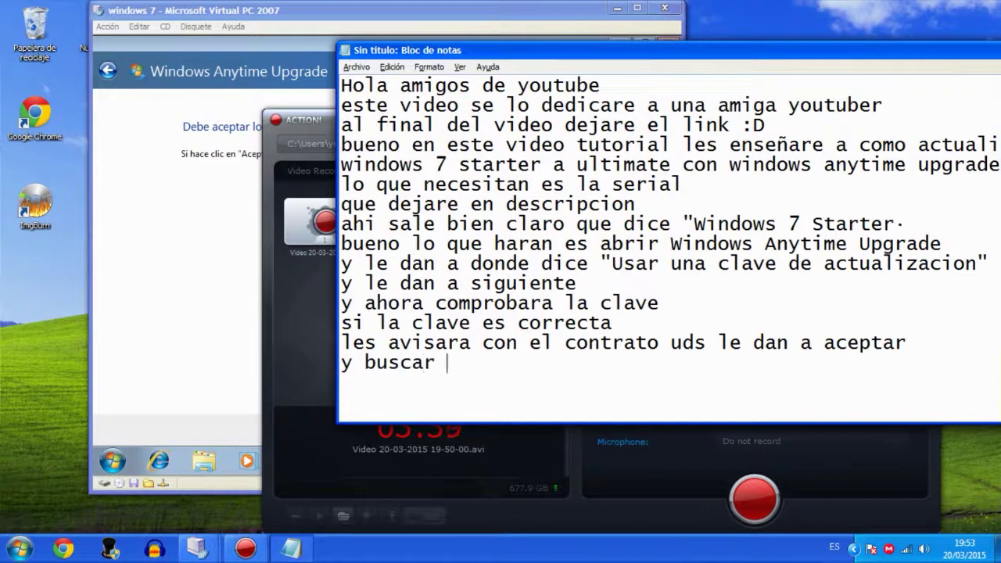
pyautogui.write('a las actualizaciones')
pyautogui.press('Return')
# - Accept the licence terms with Acepto and start the upgrade with Actualizar
pyautogui.click(191, 270)
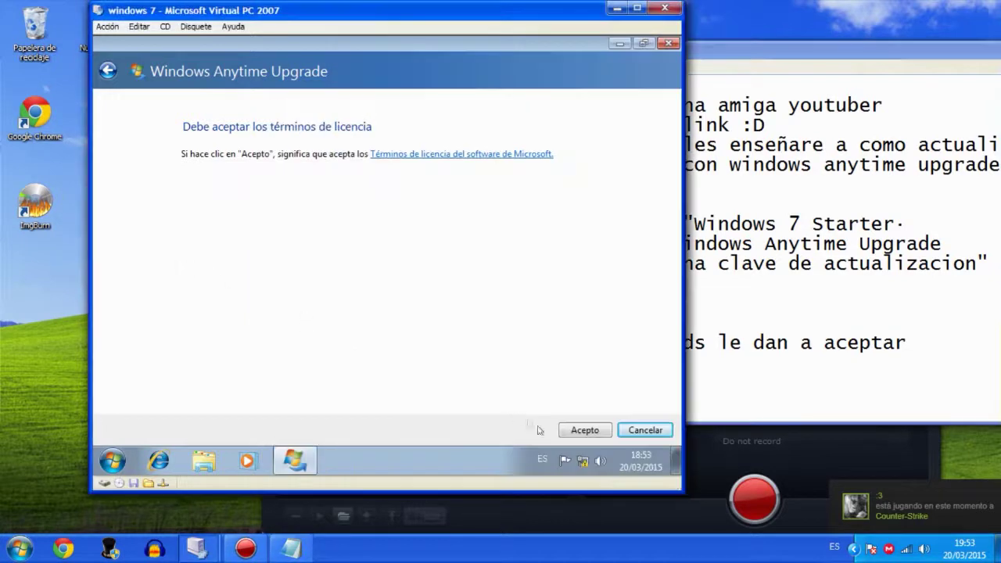
pyautogui.click(574, 432)
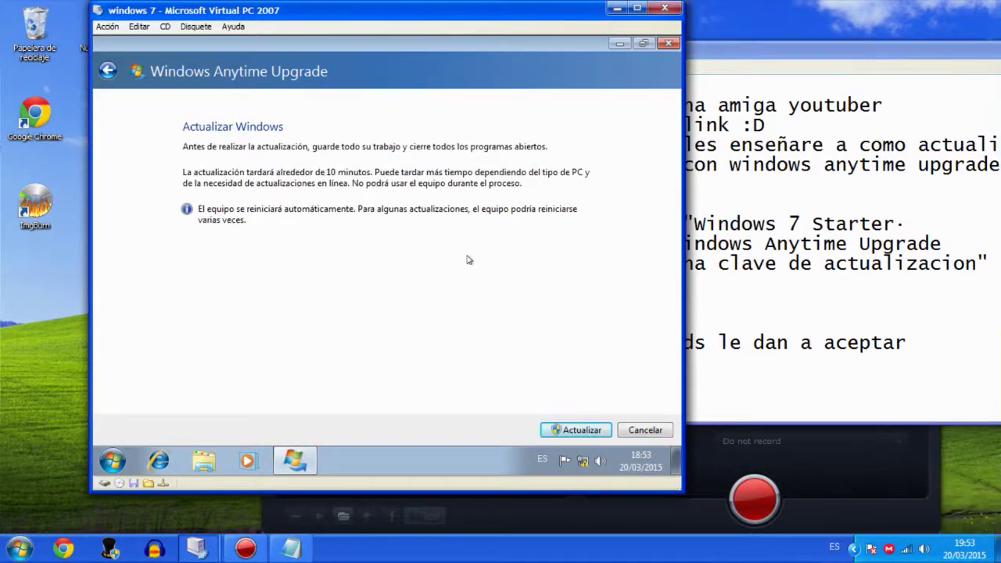
pyautogui.click(564, 430)
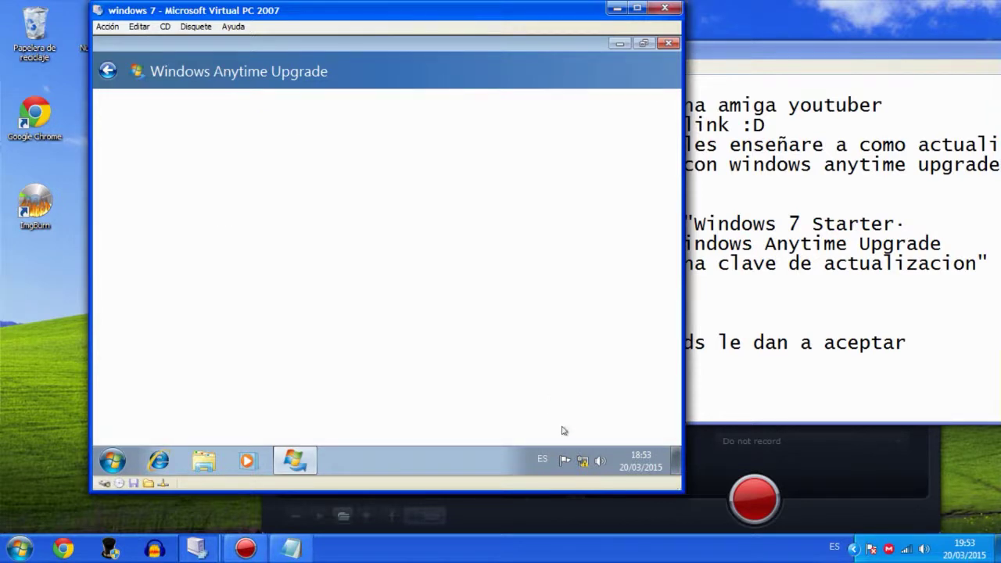
# - Note 'bueno aqui esta actualizando el windows' and 'yo pausare el video para que vean que se actualizo'
pyautogui.click(894, 372)
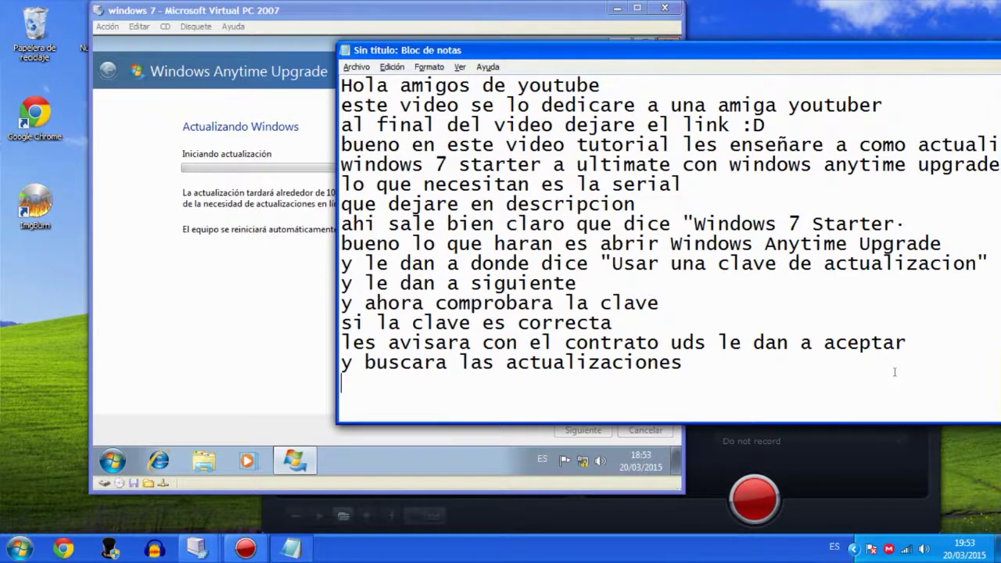
pyautogui.write('bueno ')
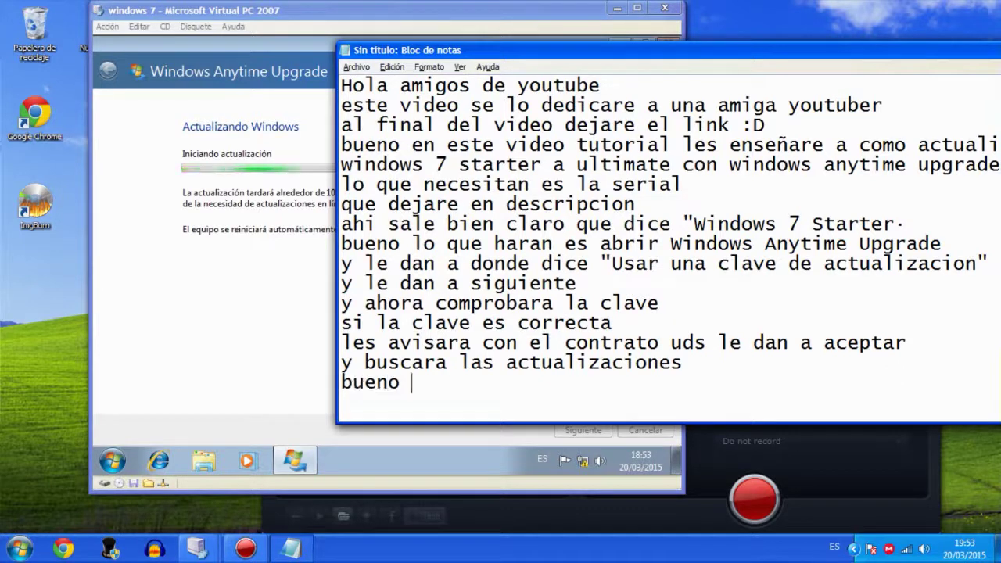
pyautogui.write('aqui esta ')
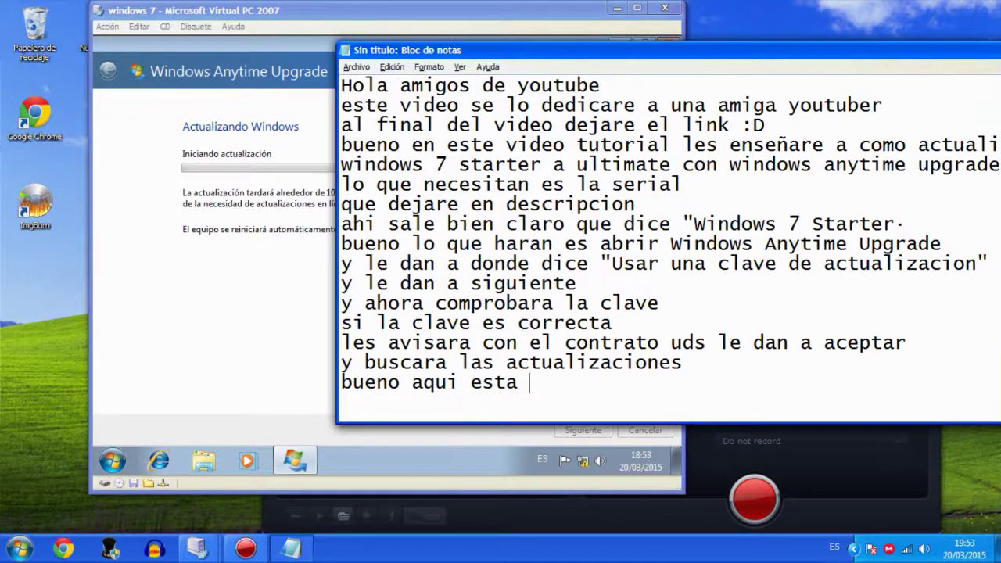
pyautogui.write('buscando a')
pyautogui.press('BackSpace')
pyautogui.press('BackSpace')
pyautogui.press('BackSpace')
pyautogui.press('BackSpace')
pyautogui.press('BackSpace')
pyautogui.press('BackSpace')
pyautogui.press('BackSpace')
pyautogui.press('BackSpace')
pyautogui.press('BackSpace')
pyautogui.press('BackSpace')
pyautogui.press('BackSpace')
pyautogui.press('BackSpace')
pyautogui.write('a actuali')
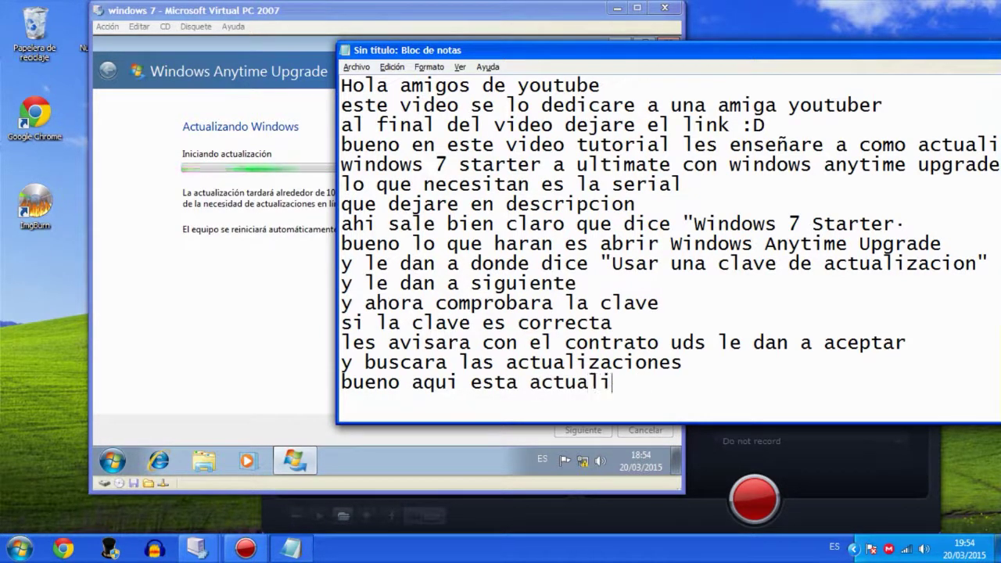
pyautogui.write('zand')
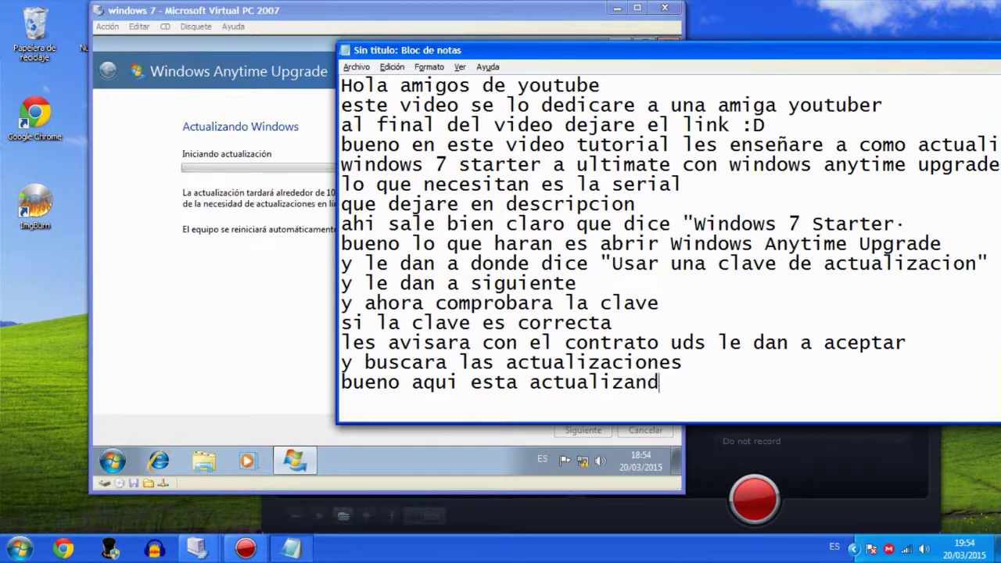
pyautogui.write('o el windows')
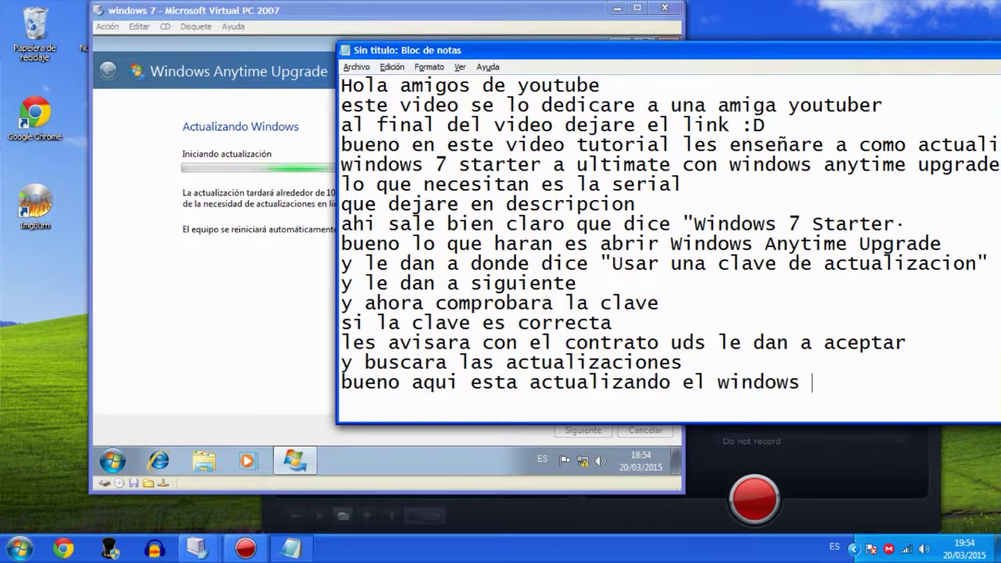
pyautogui.press('Return')
pyautogui.write('yo pausare el video ')
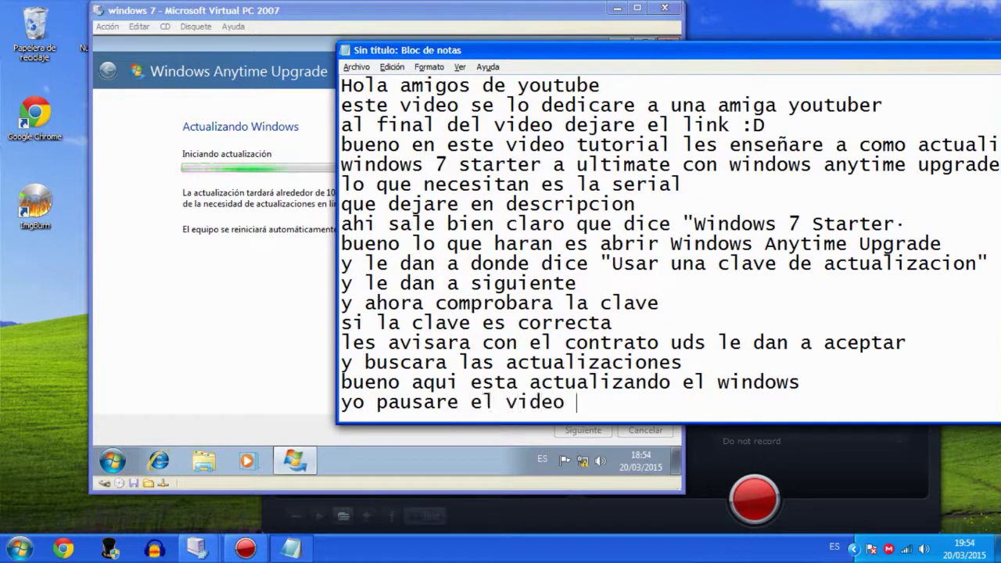
pyautogui.write('para que vean que')
pyautogui.write(' se actual')
pyautogui.write('izo')
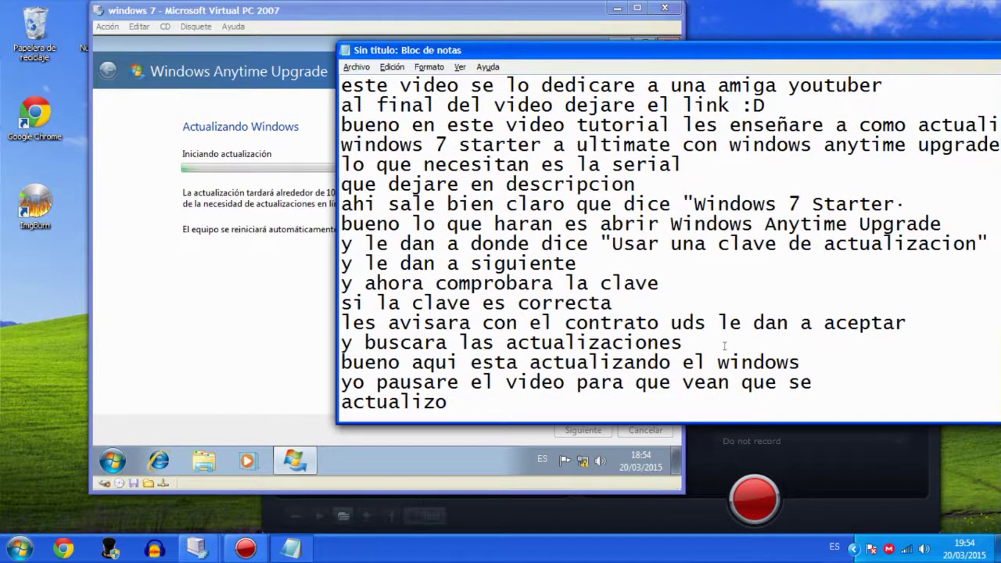
# - Add the lines 'se me olvidaba decirles', 'no podran salirse del programa' and 'solo deben esperar'
pyautogui.click(799, 484)
pyautogui.click(559, 420)
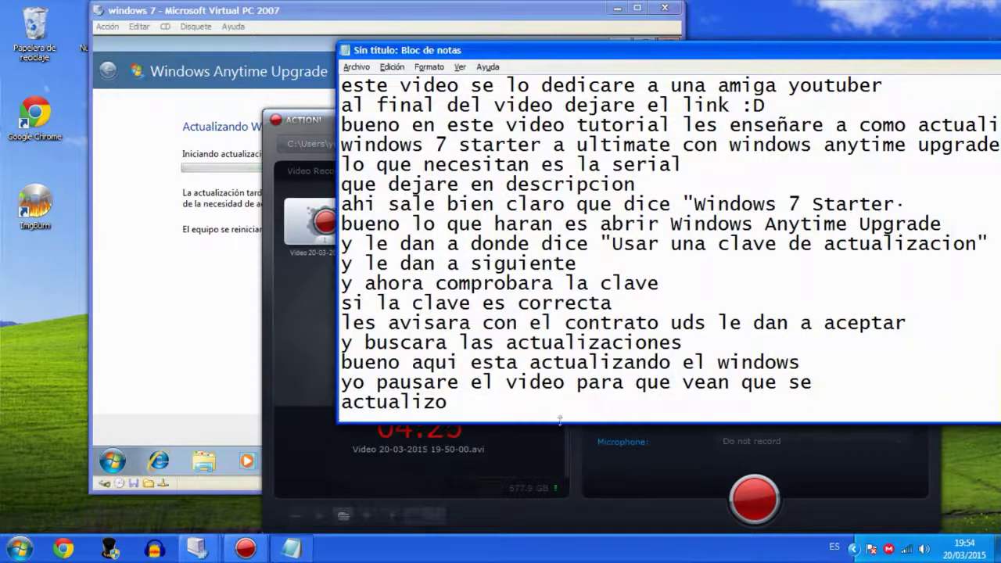
pyautogui.press('Return')
pyautogui.write('se')
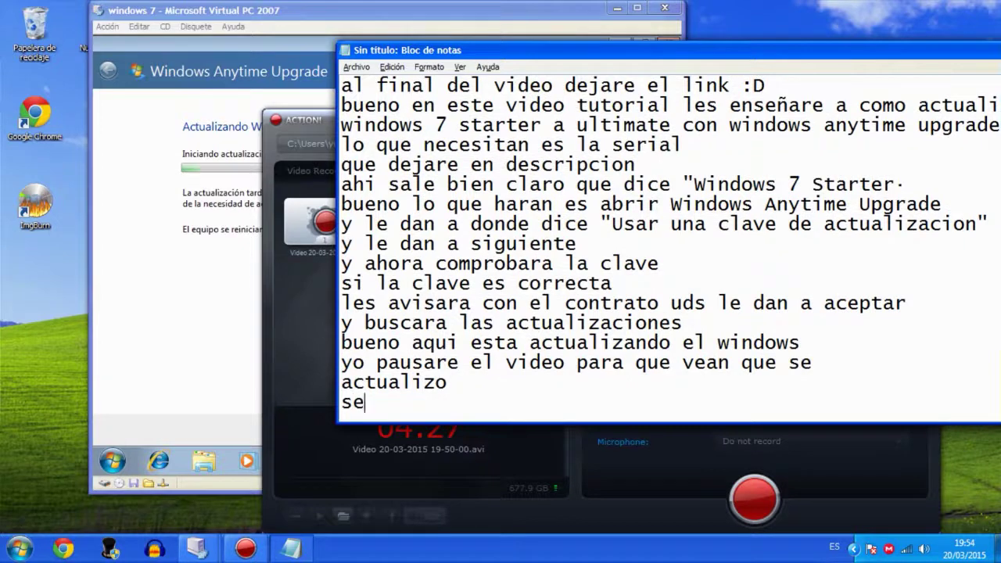
pyautogui.write(' me olvidaba ')
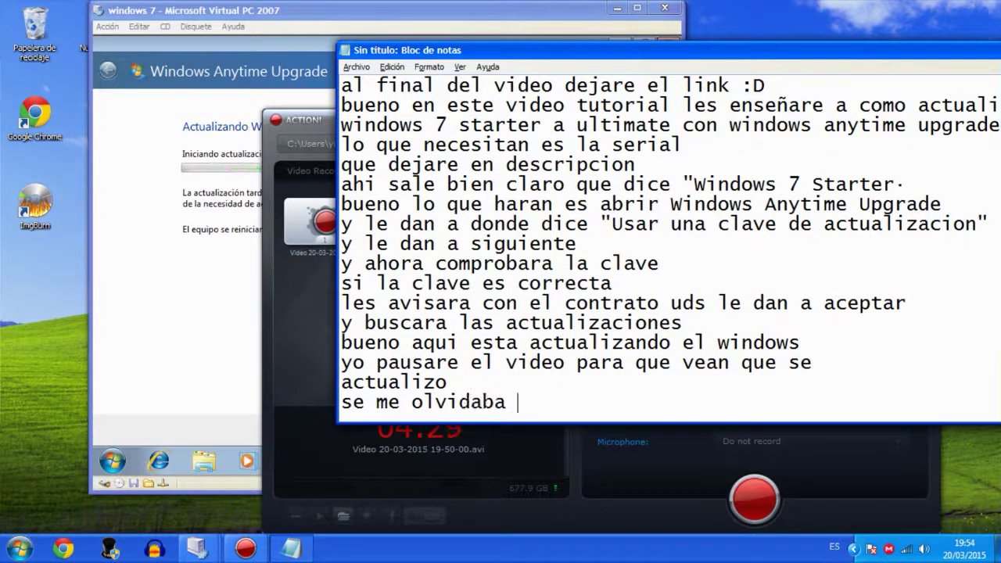
pyautogui.write('decirles')
pyautogui.press('Return')
pyautogui.write('no ')
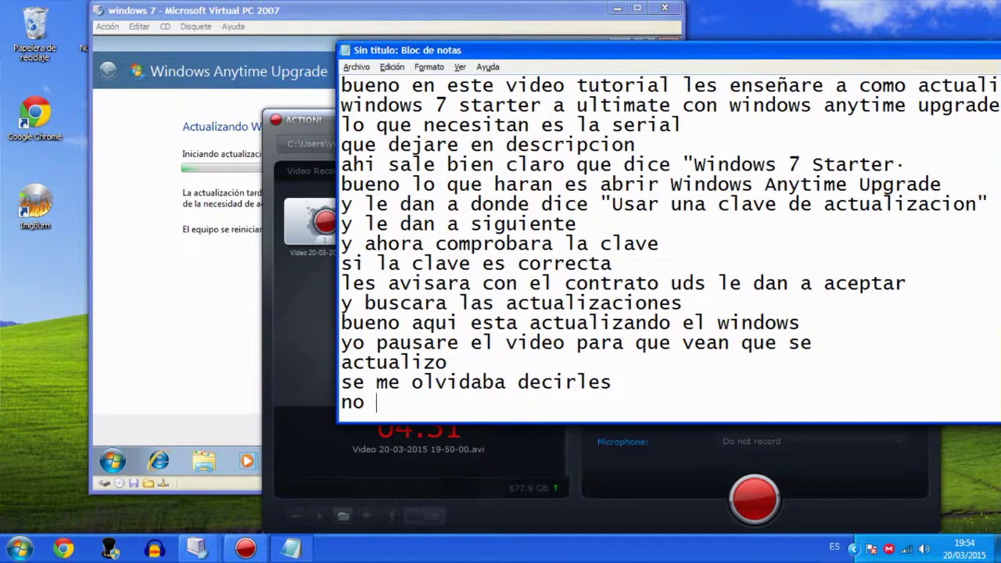
pyautogui.write('podran sa')
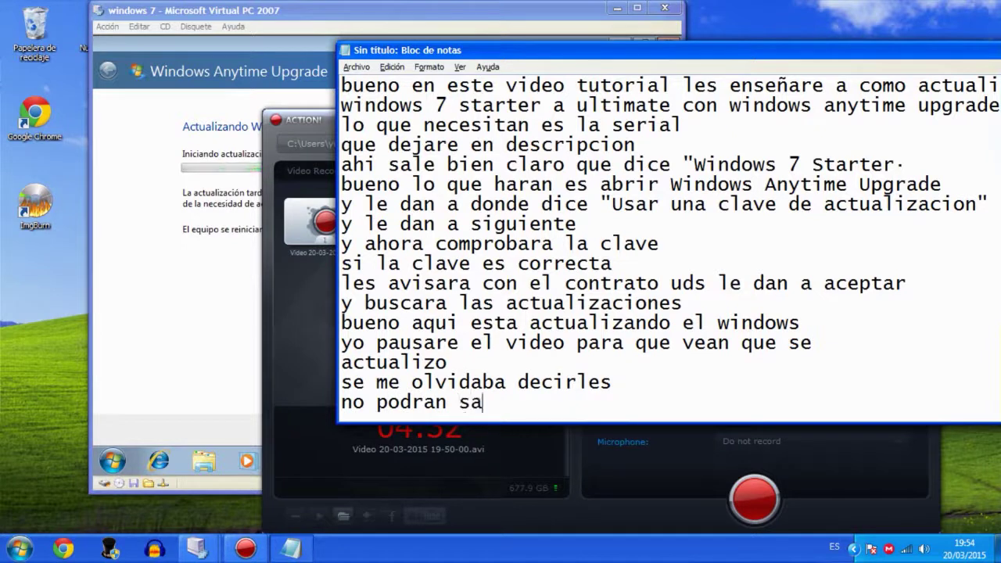
pyautogui.write('lirs')
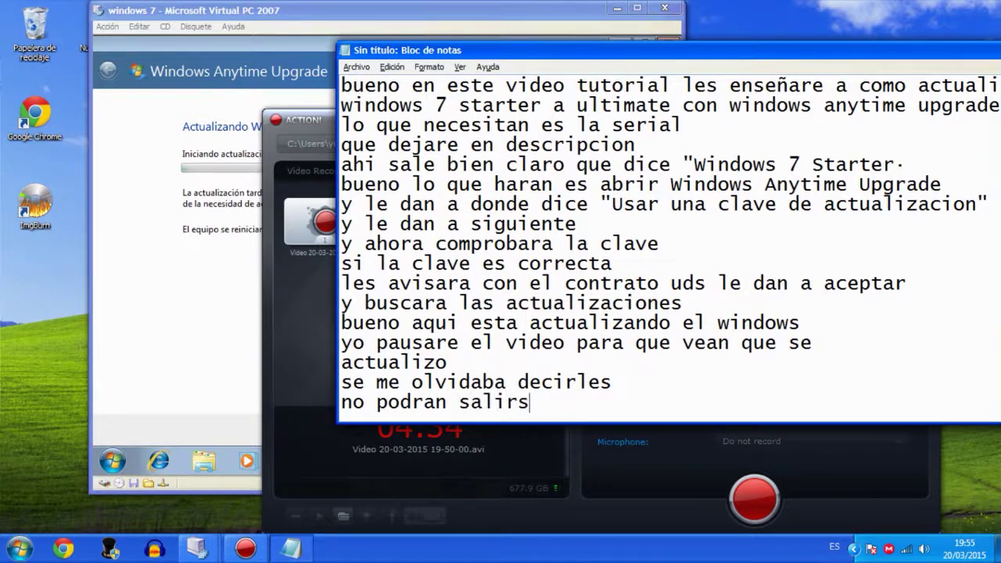
pyautogui.write('e del programa')
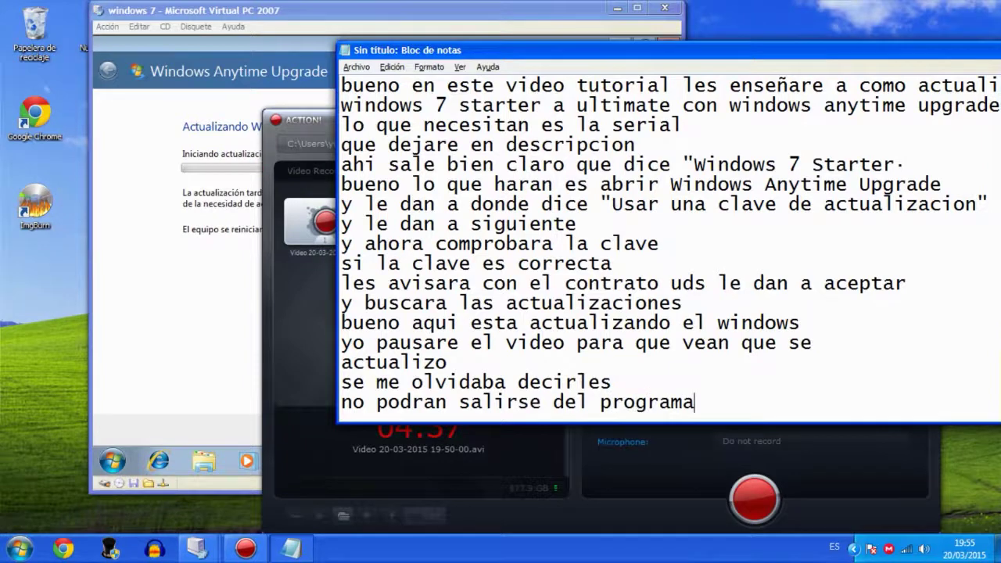
pyautogui.press('Return')
pyautogui.write('solo deben')
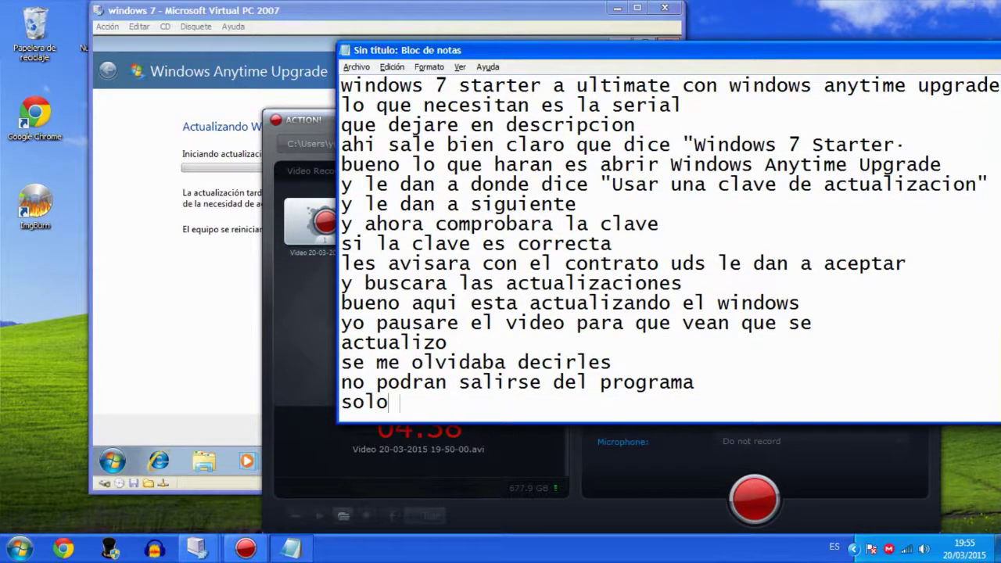
pyautogui.write(' esperar')
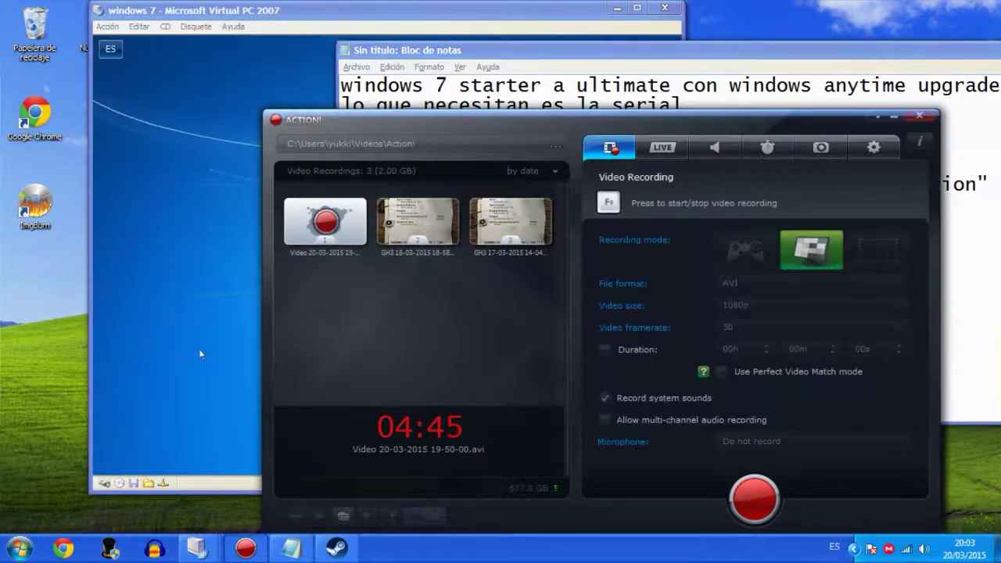
# - Check the VM's update progress, then note 'como ven ahi se esta actualizando windows' and begin a restart remark
pyautogui.click(200, 339)
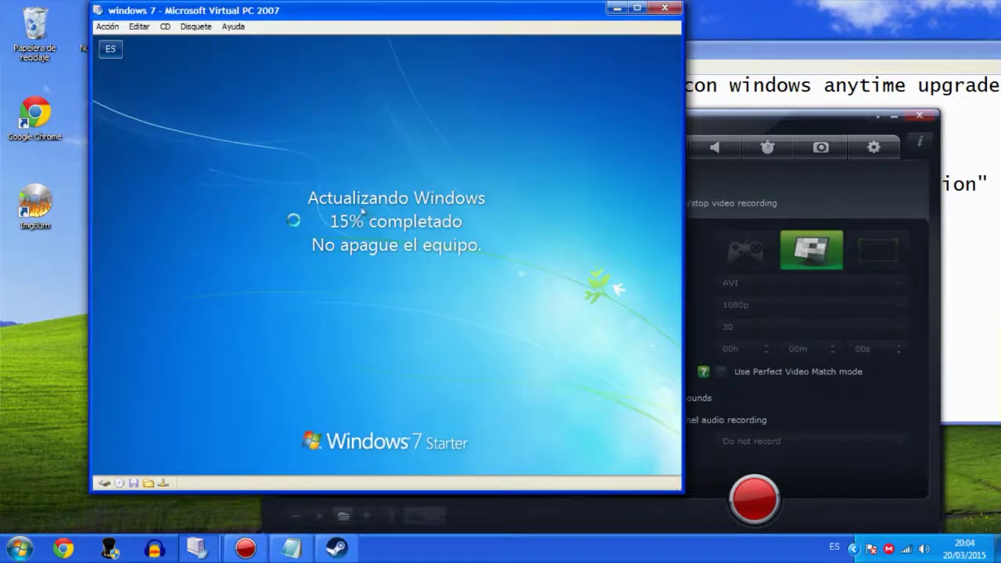
pyautogui.click(951, 327)
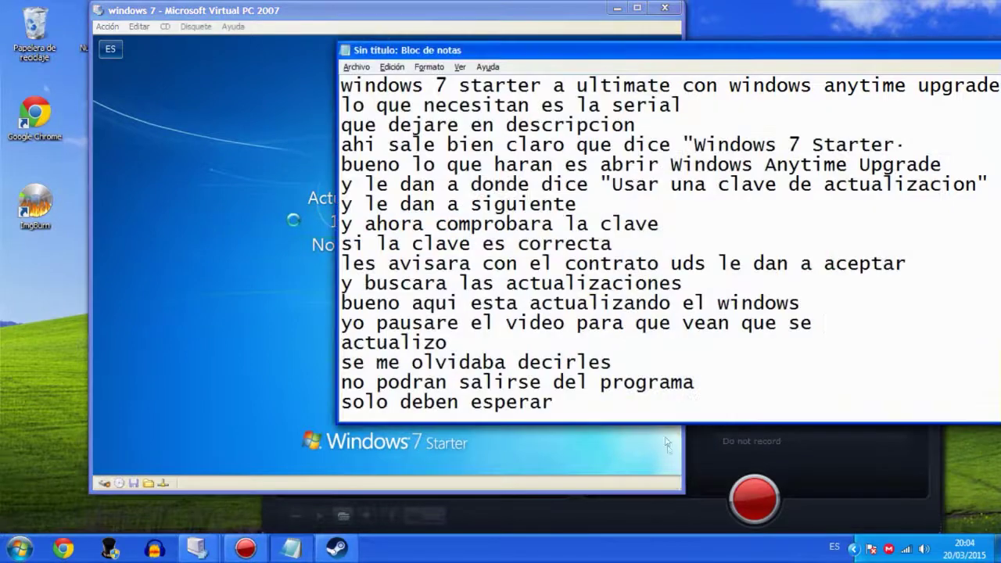
pyautogui.press('Return')
pyautogui.write('como ven ahi se esta actualizando ')
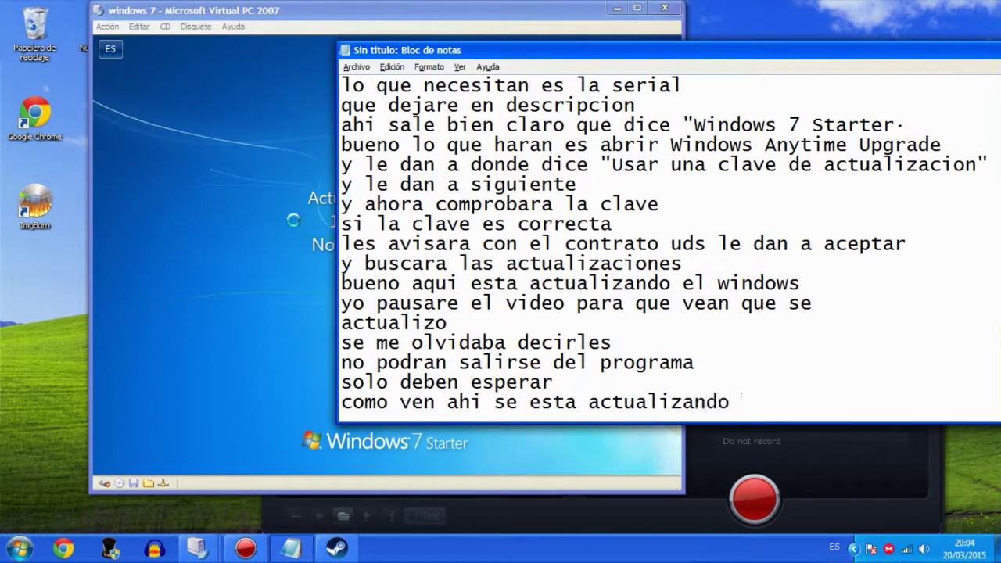
pyautogui.write('windows')
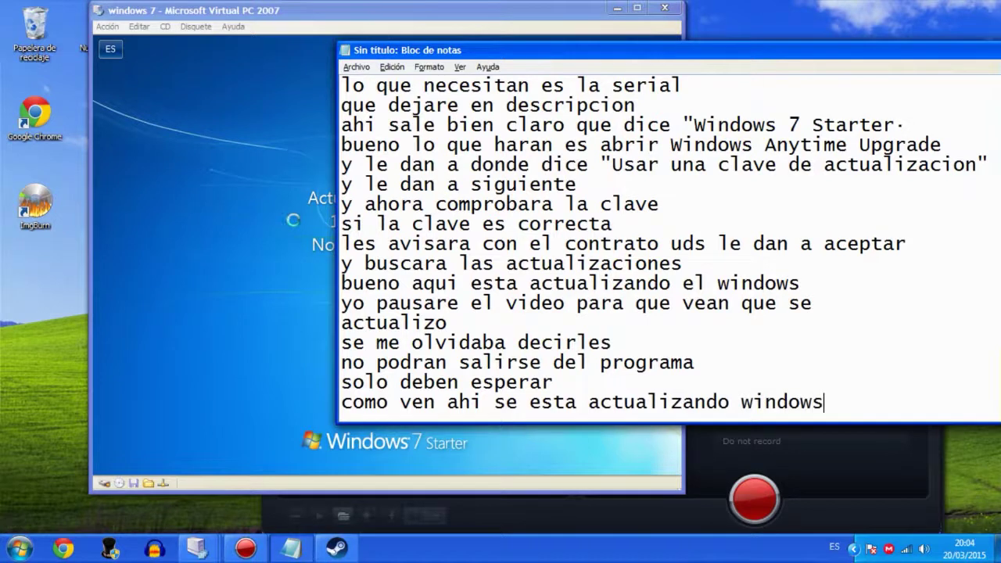
pyautogui.press('Return')
pyautogui.write('es decir que cuando ')
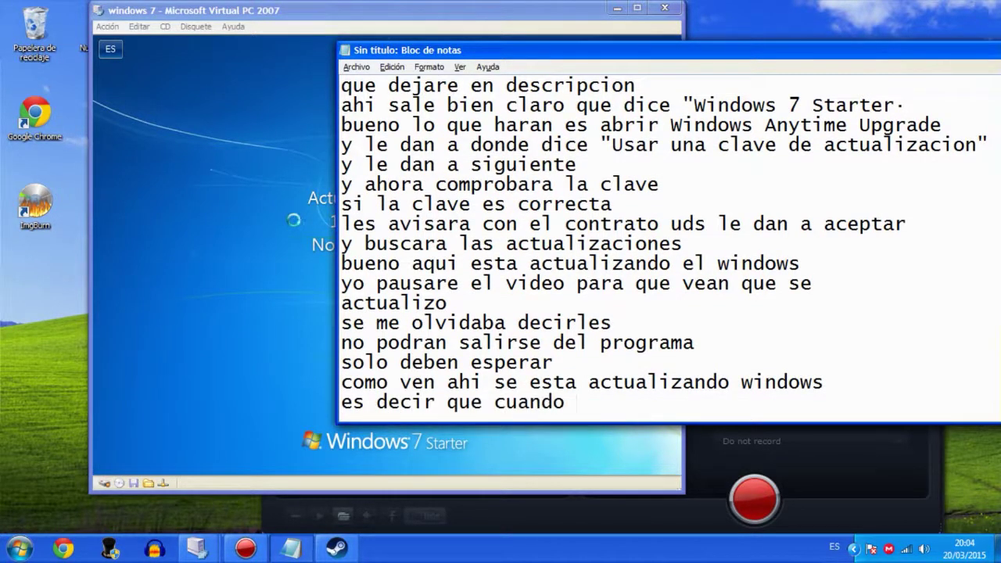
pyautogui.write('se me reinici')
pyautogui.press('BackSpace')
pyautogui.press('BackSpace')
# - Finish 'es decir que cuando se me reinicie el sistema' and add 'me dira "Windows 7 Ultimate"' in Notepad
pyautogui.write('icie la')
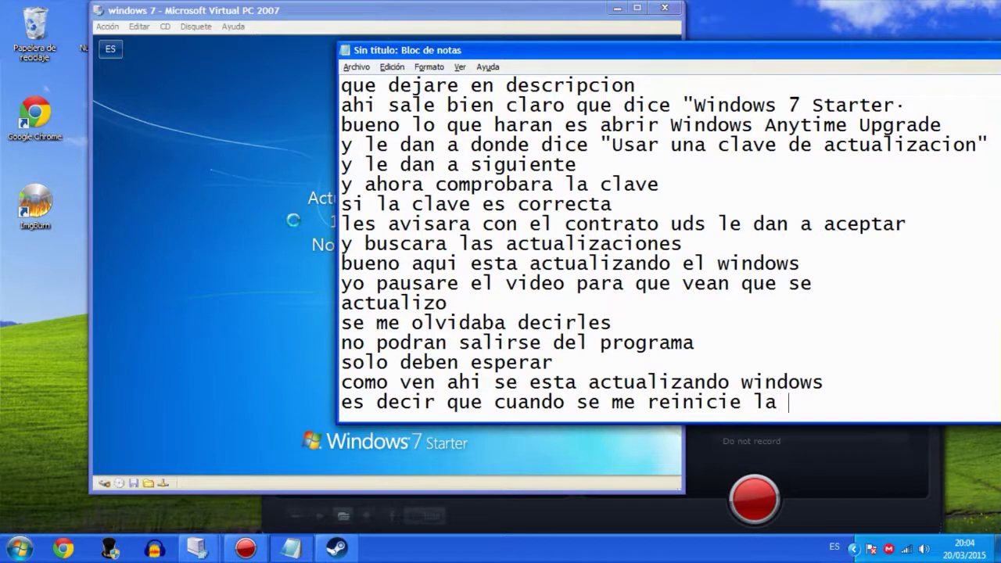
pyautogui.press('BackSpace')
pyautogui.press('BackSpace')
pyautogui.write('el sistema')
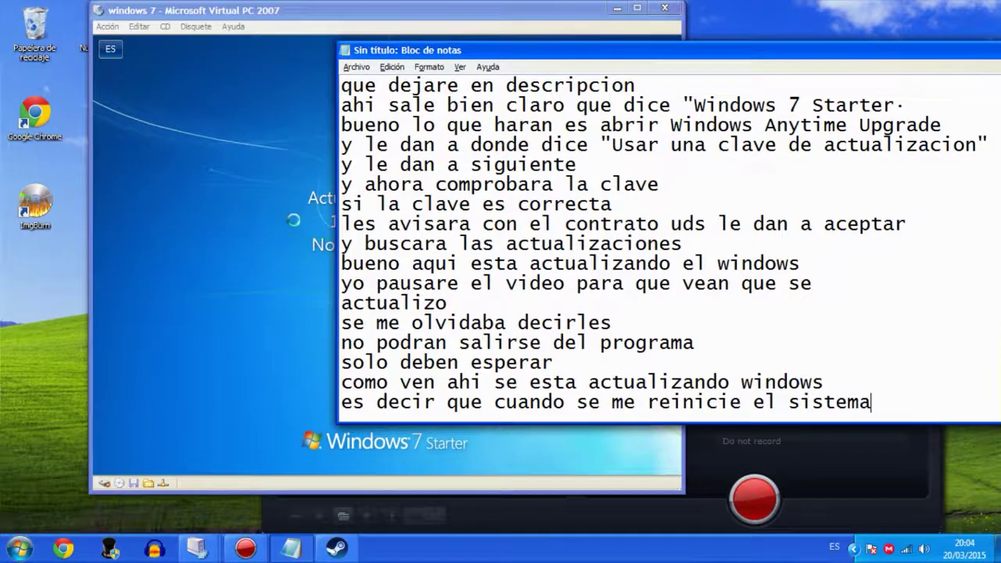
pyautogui.press('Return')
pyautogui.write('me dira ')
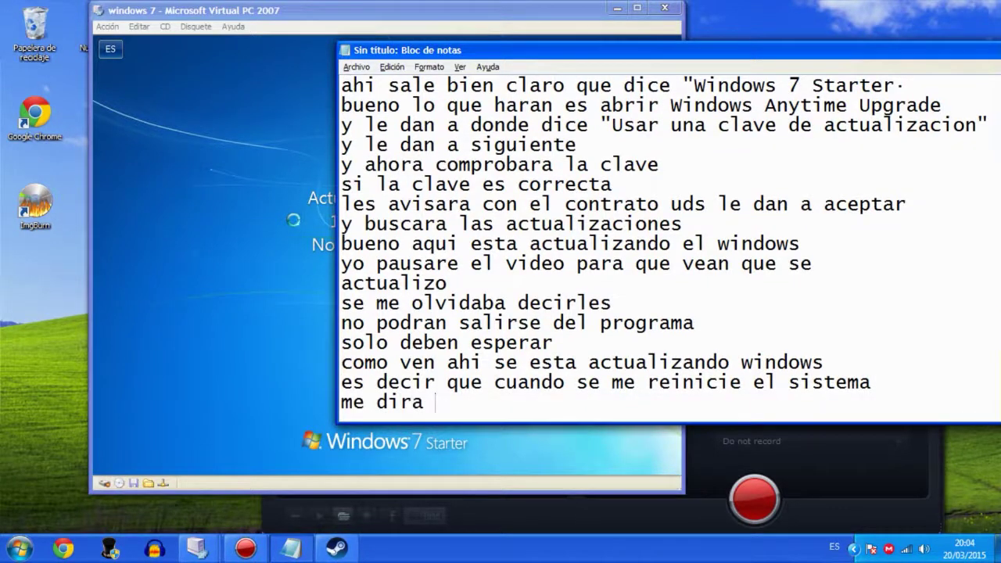
pyautogui.write('"Window')
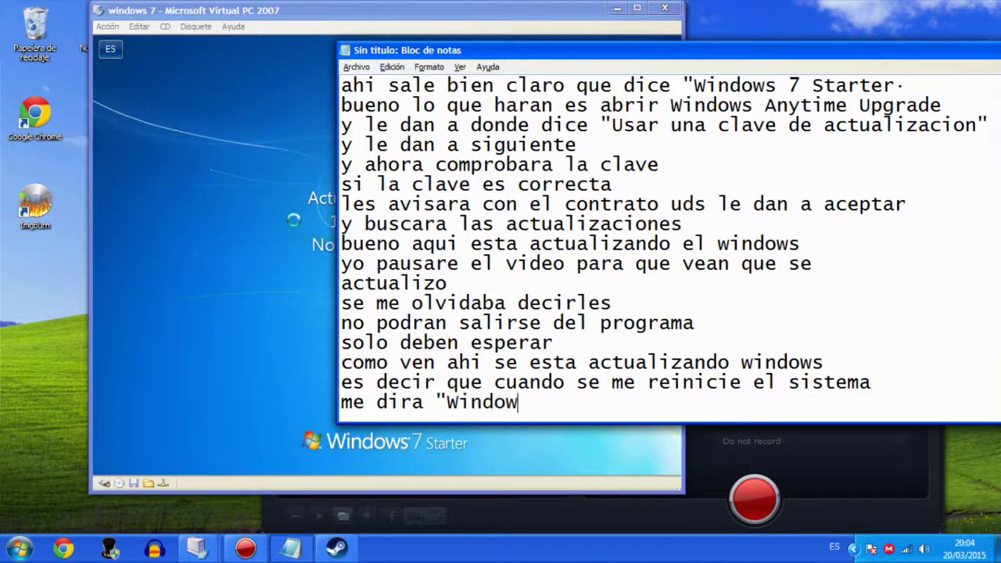
pyautogui.write('s 7 Ultimate"')
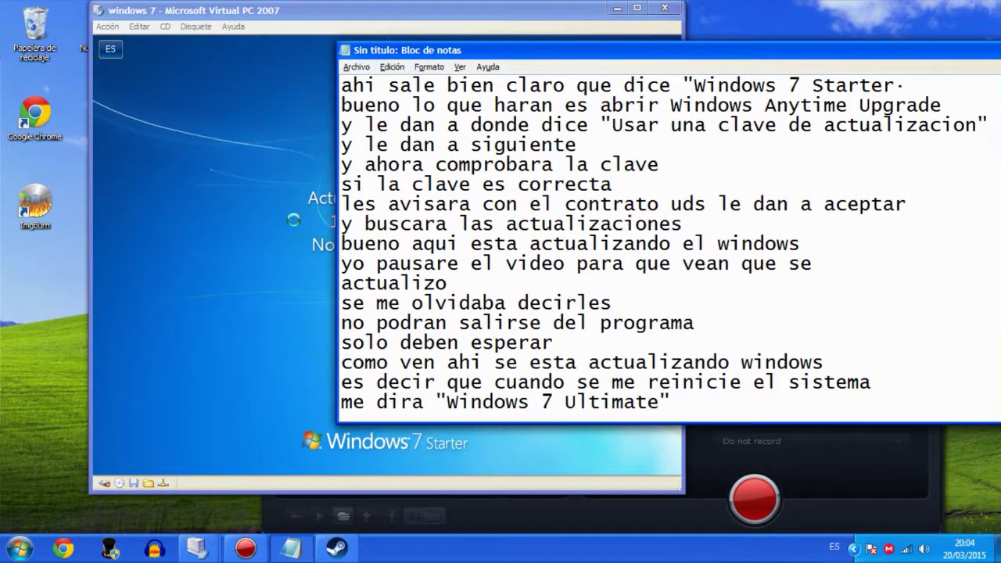
pyautogui.press('Return')
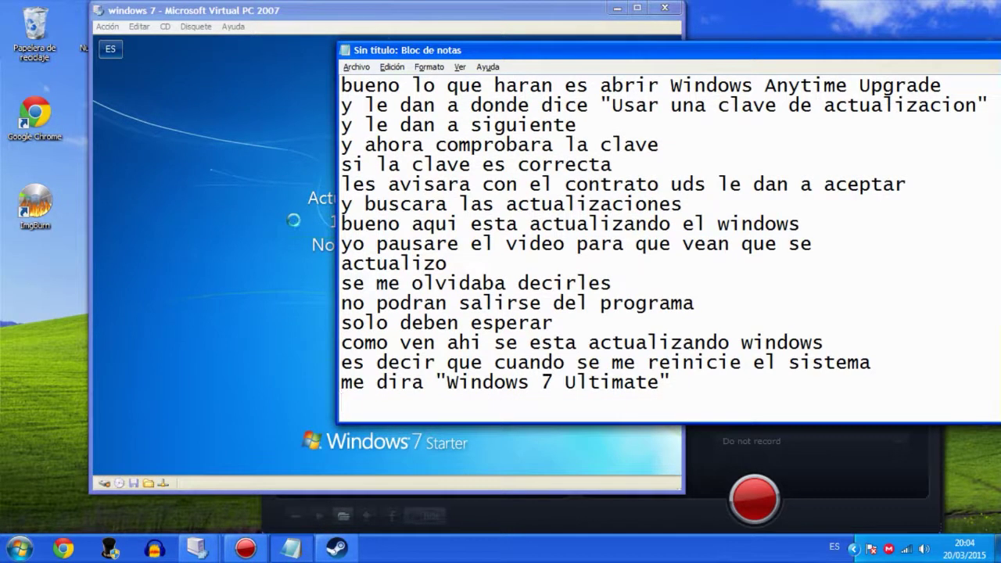
pyautogui.click(235, 228)
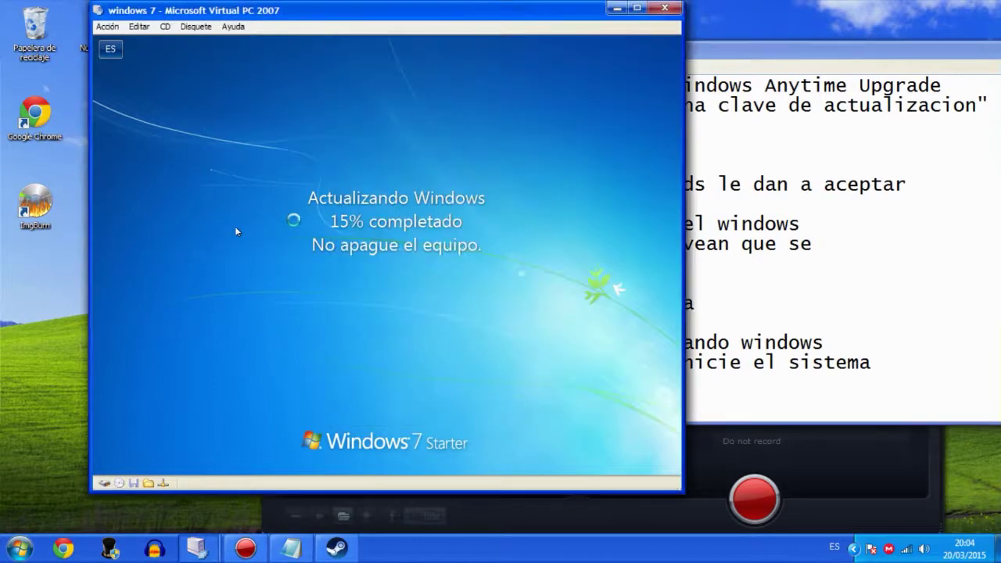
# - Move the Action! recorder window aside and answer No to the VM's Teclas filtro prompt
pyautogui.click(796, 395)
pyautogui.click(286, 377)
pyautogui.click(493, 528)
pyautogui.moveTo(494, 128); pyautogui.dragTo(729, 55)
pyautogui.click(331, 188)
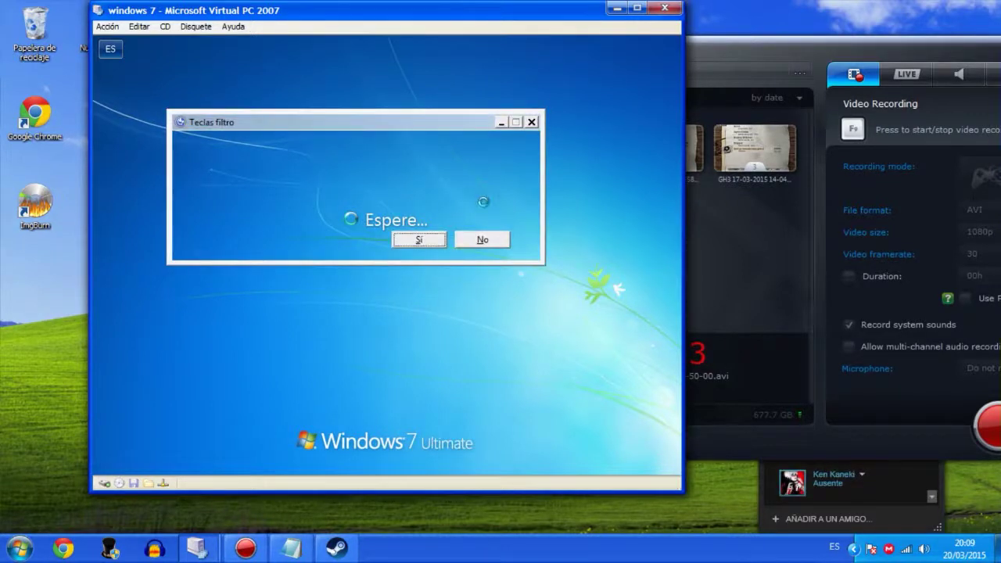
pyautogui.click(482, 239)
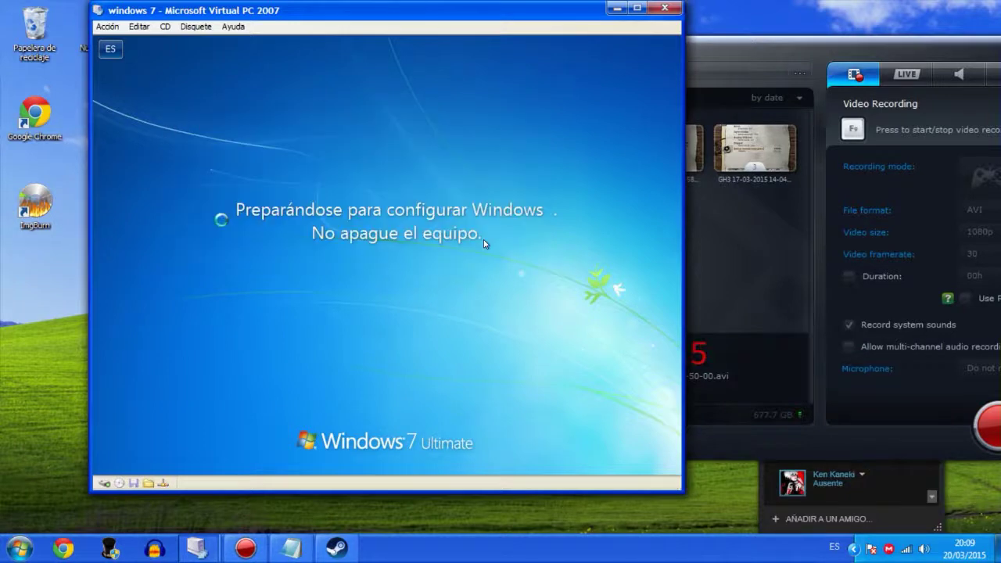
pyautogui.click(291, 548)
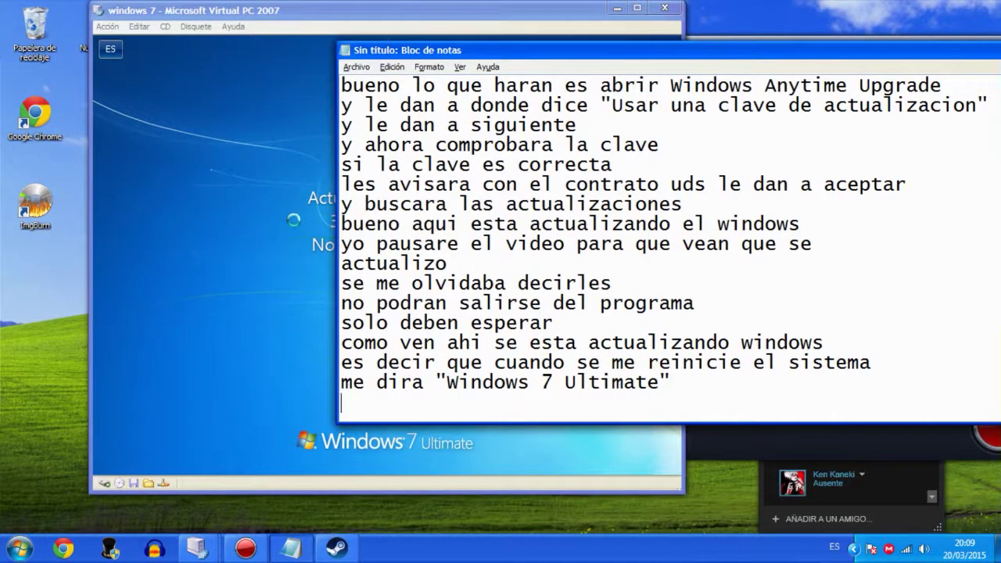
# - Add the line 'bueno se daran cuenta que abajo sale' to the notes
pyautogui.write('bueno se daran c')
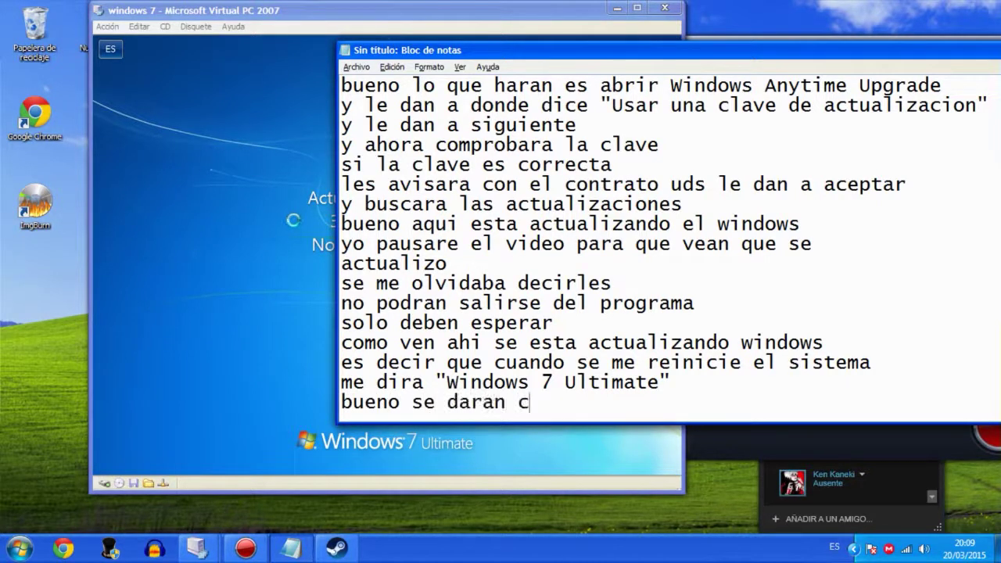
pyautogui.write('uenta que abajo sale')
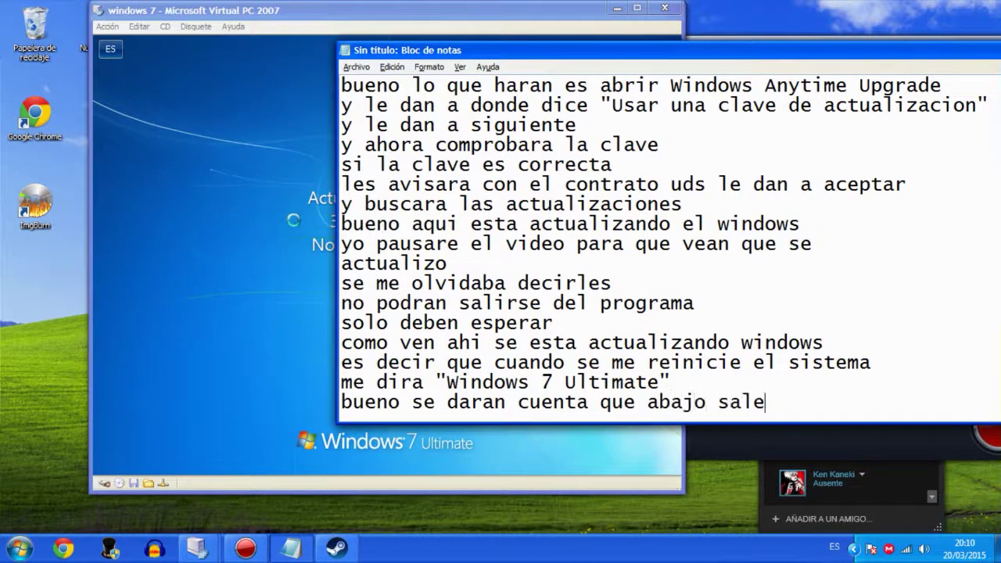
pyautogui.press('Return')
# - Add '"Windows 7 Ultimate"' in quotes on its own line, fixing typos
pyautogui.write('"Windows 7')
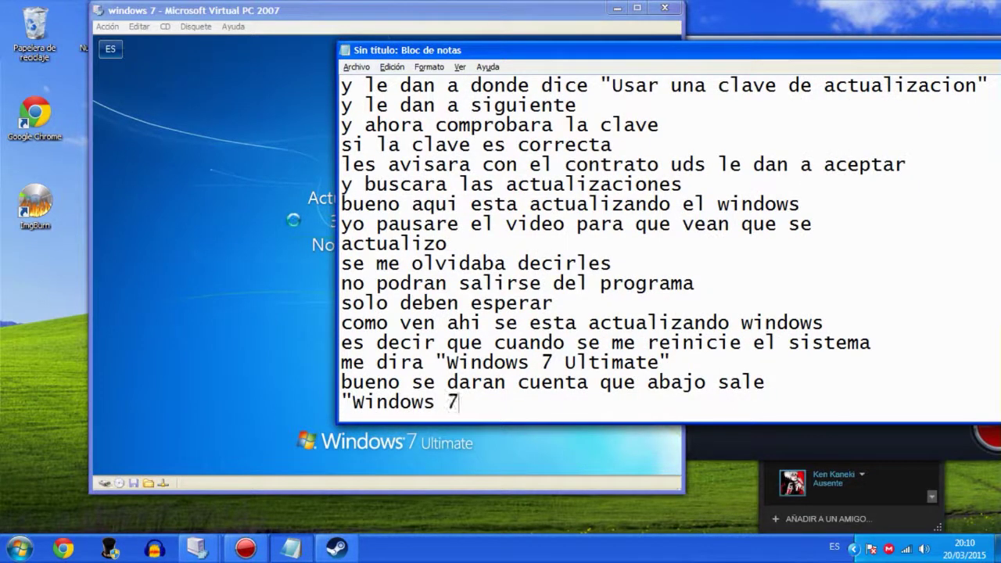
pyautogui.write(' Ultimate"')
pyautogui.press('Return')
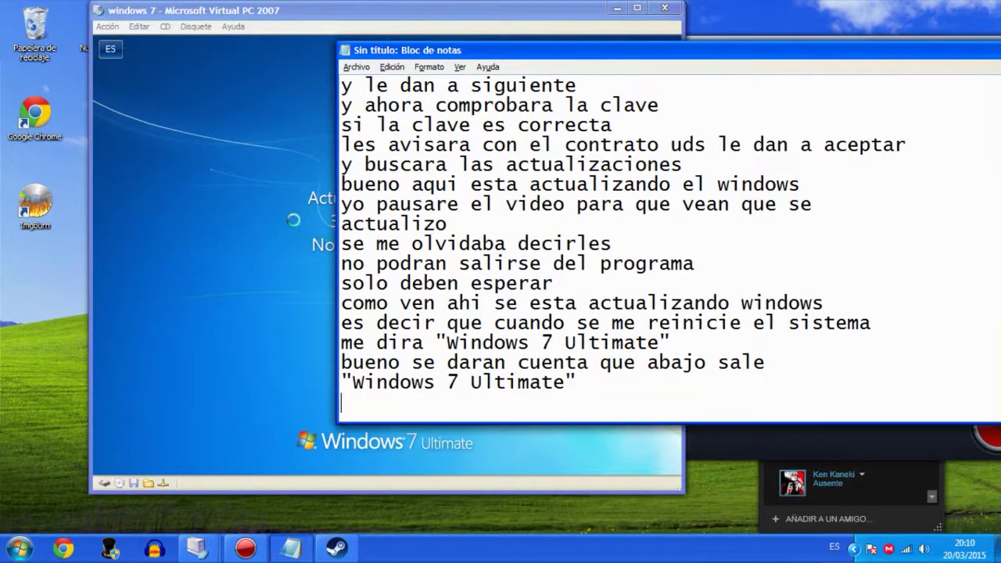
# - Add the lines 'y ahora', 'solamente tienen que esperar' and 'a que se complete la actualizacion'
pyautogui.moveTo(627, 50); pyautogui.dragTo(981, 138)
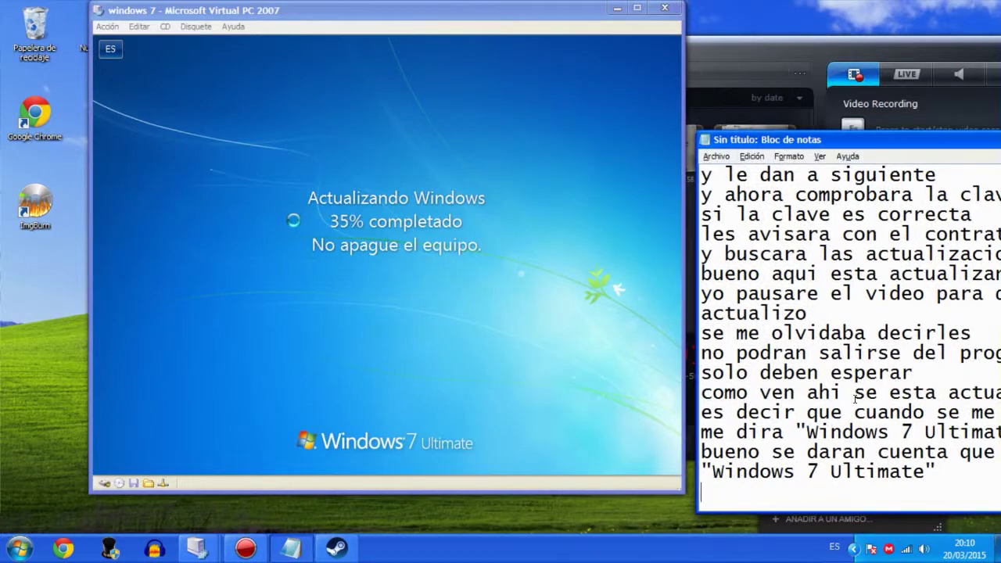
pyautogui.moveTo(817, 142); pyautogui.dragTo(592, 43)
pyautogui.write('y ahora')
pyautogui.press('Return')
pyautogui.write('solamente')
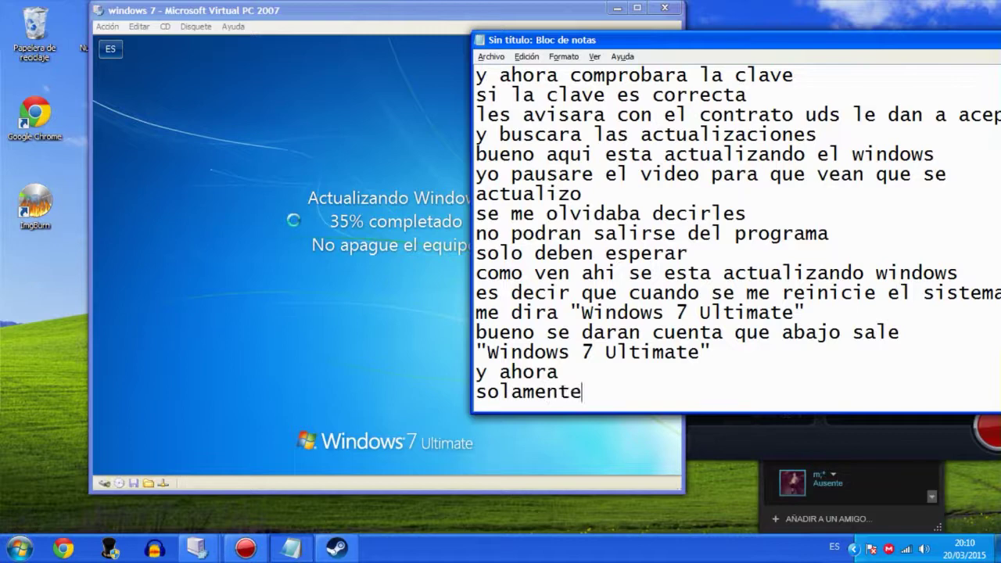
pyautogui.write(' tienen que espera')
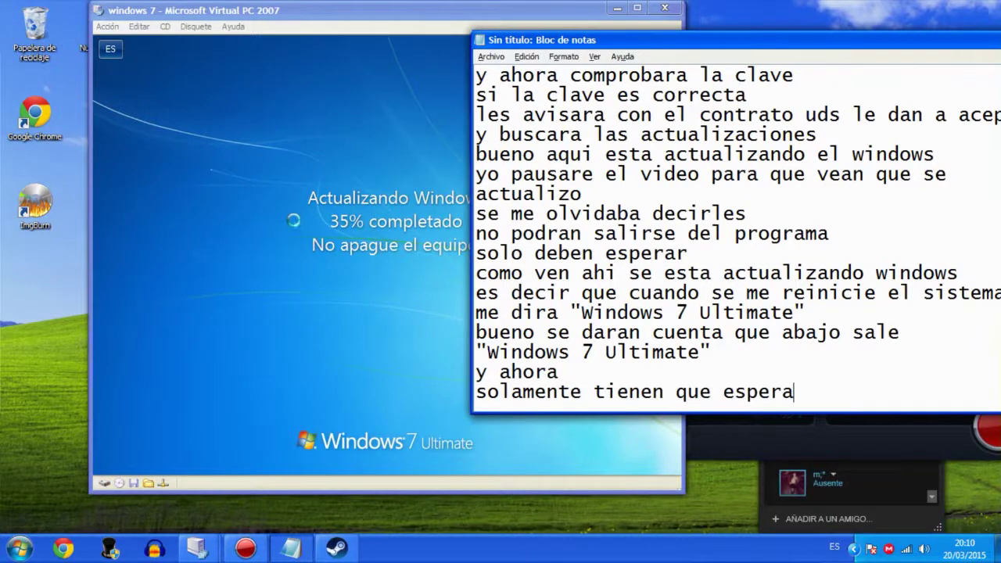
pyautogui.write('r')
pyautogui.press('Return')
pyautogui.write('a que se complete la c')
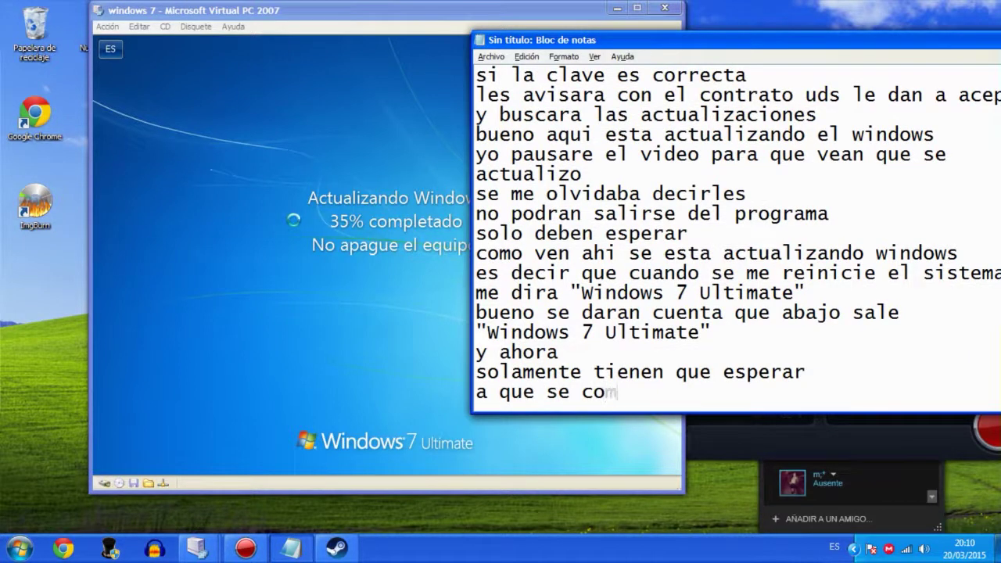
pyautogui.write('a')
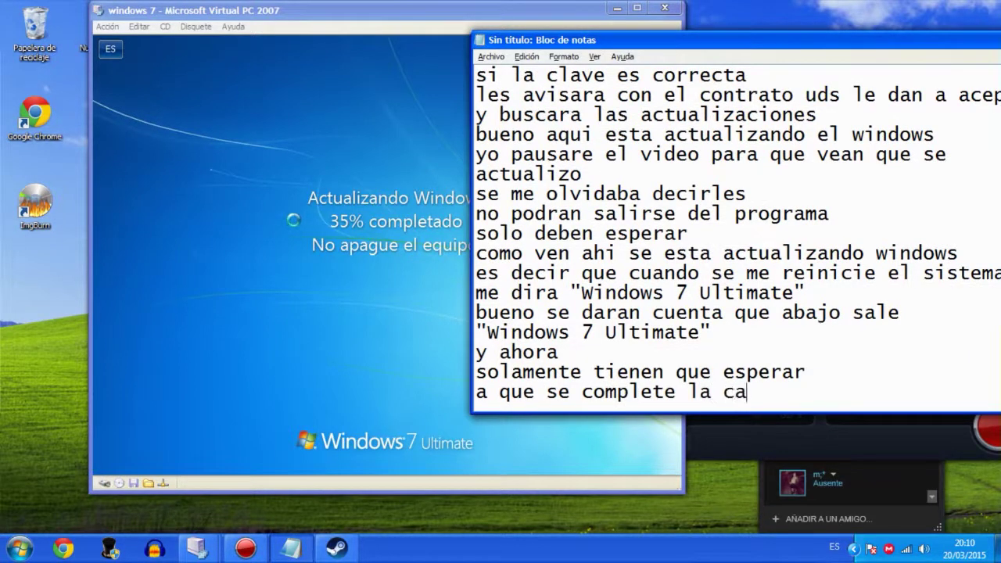
pyautogui.press('BackSpace')
pyautogui.press('BackSpace')
pyautogui.write('actualiz')
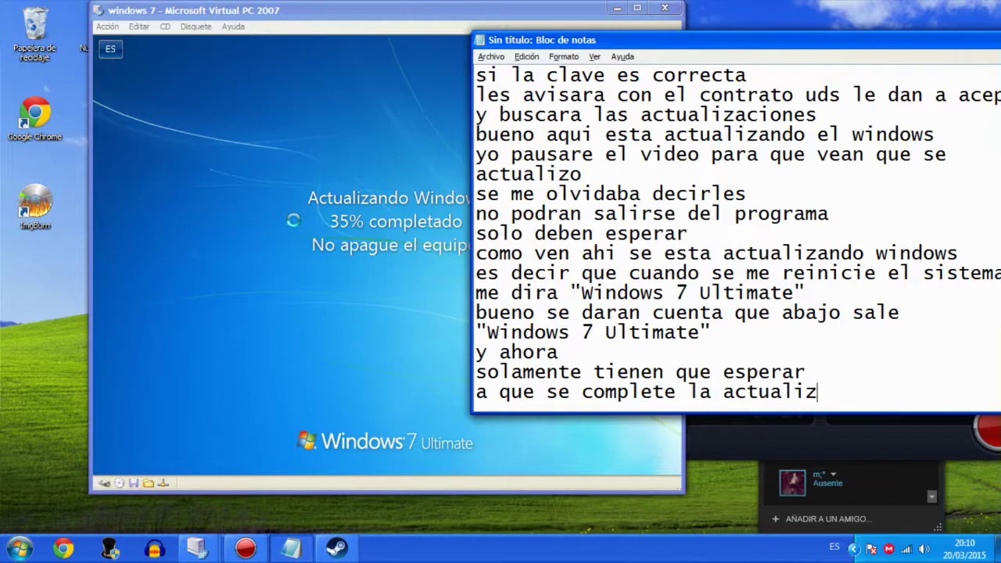
pyautogui.write('acion')
pyautogui.press('Return')
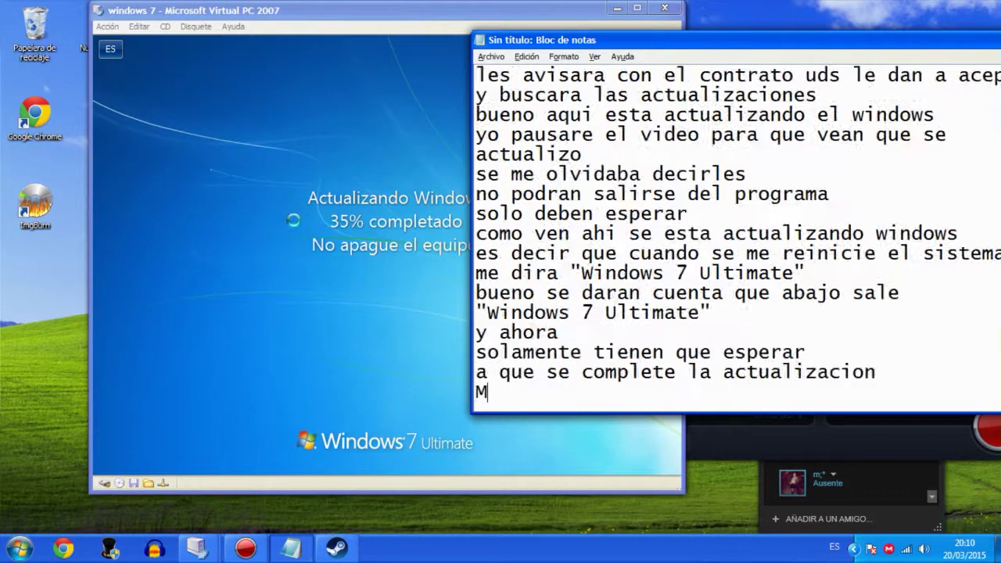
# - Write the NOTA: if W.A.U stops advancing the update, close it with the administrador de tareas
pyautogui.write('NOTA')
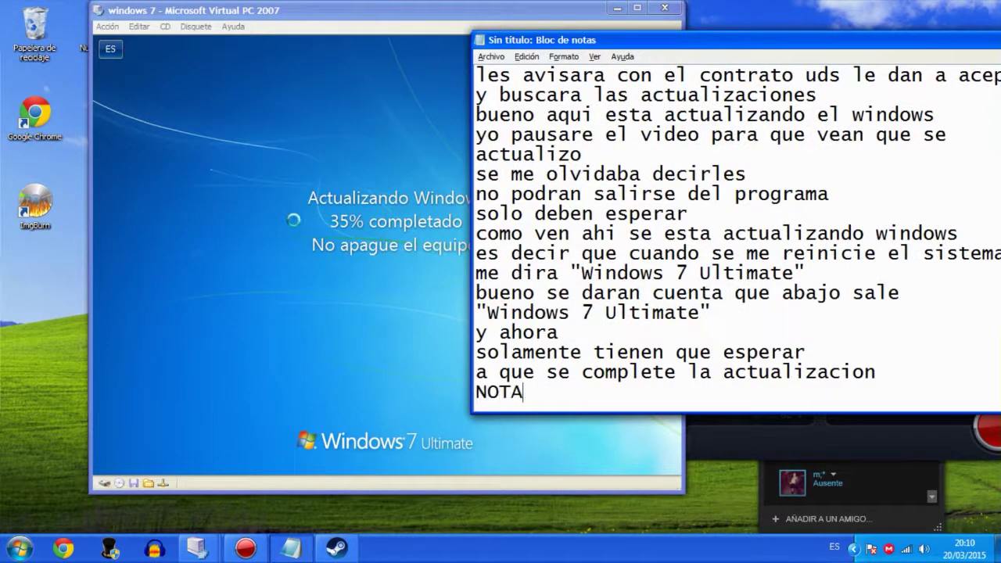
pyautogui.write(': si ude')
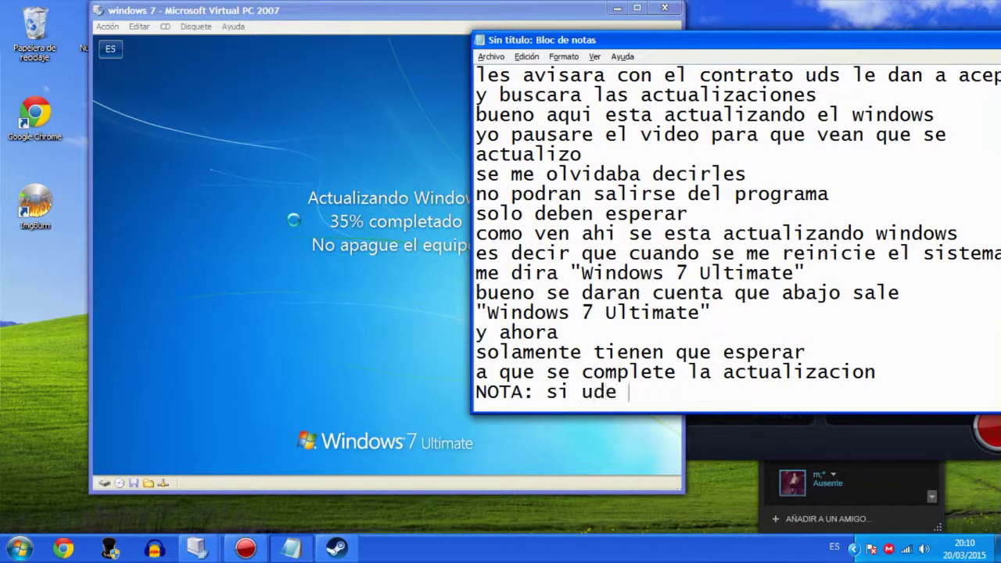
pyautogui.press('BackSpace')
pyautogui.press('BackSpace')
pyautogui.write('s ven que con')
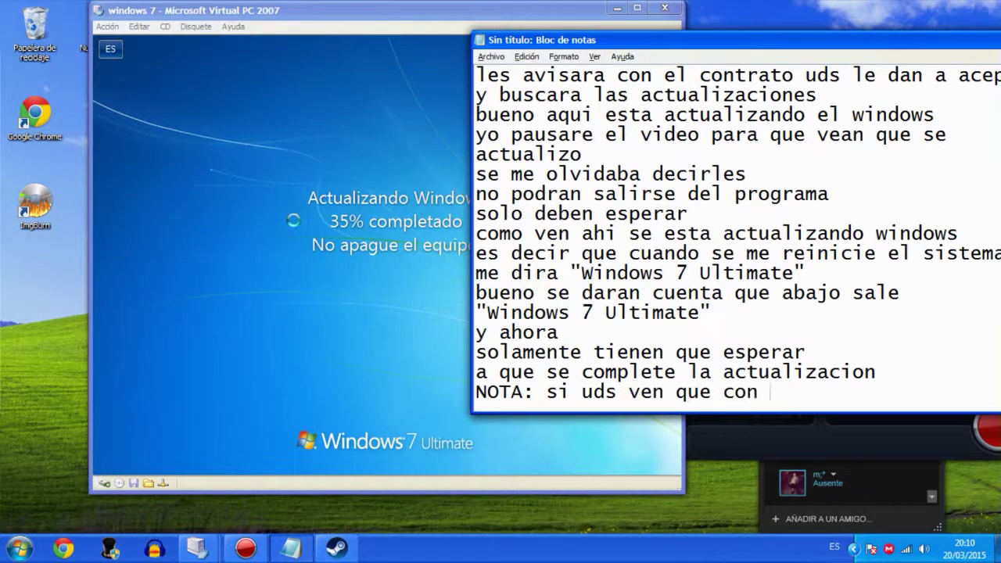
pyautogui.write(' W.A.U no aV')
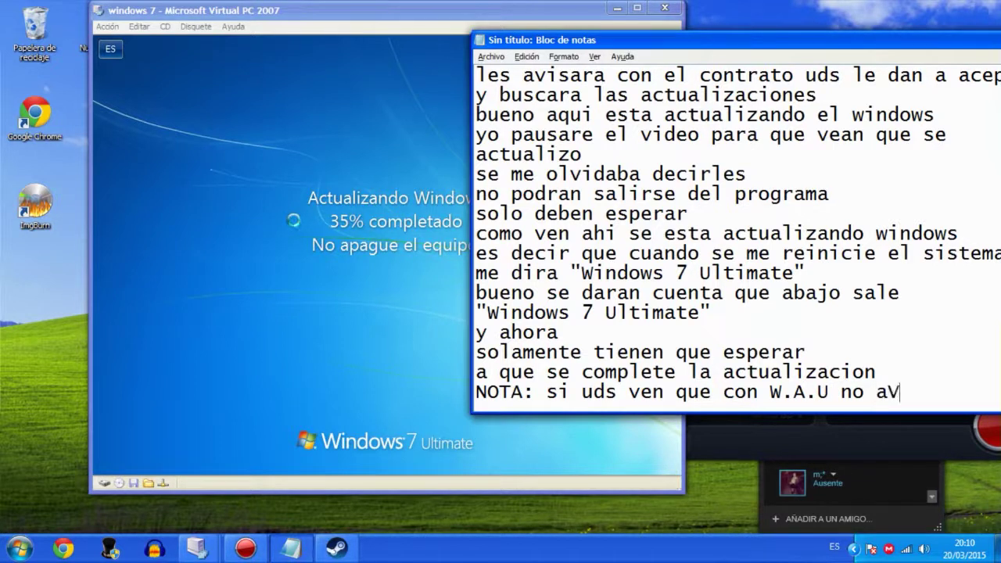
pyautogui.write('banz')
pyautogui.press('BackSpace')
pyautogui.press('BackSpace')
pyautogui.press('BackSpace')
pyautogui.write('anza con la actualiz')
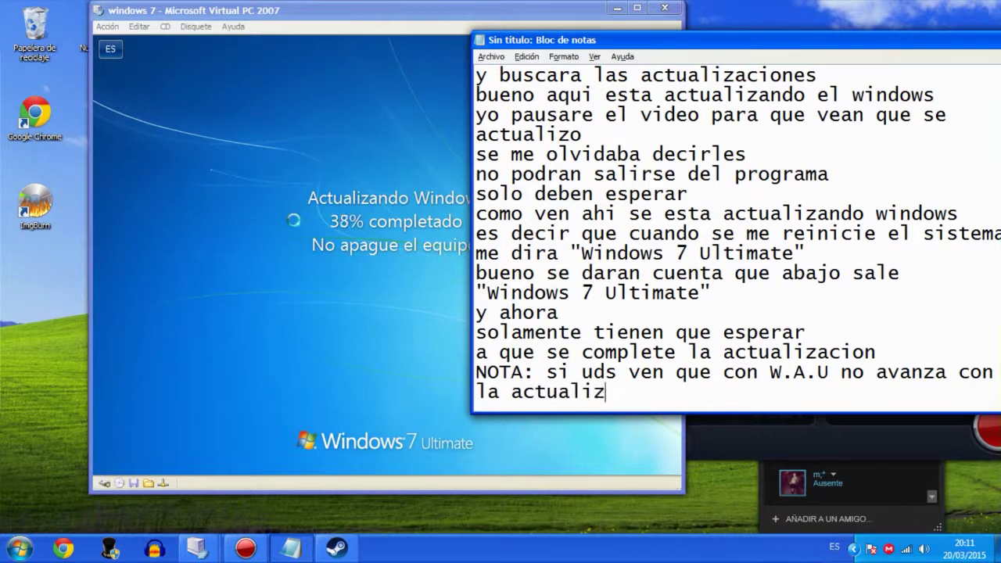
pyautogui.write('acion')
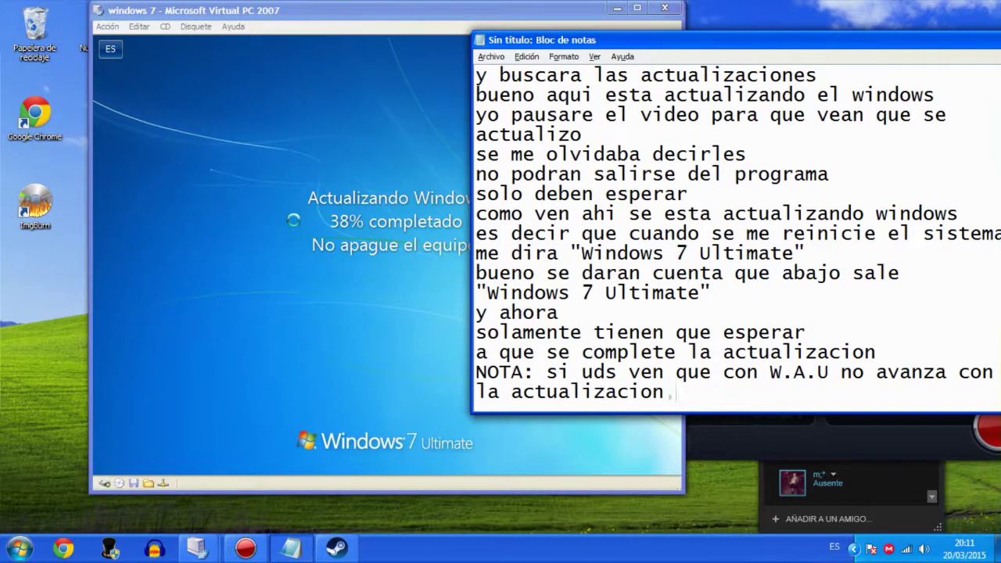
pyautogui.write('cerrarlo con')
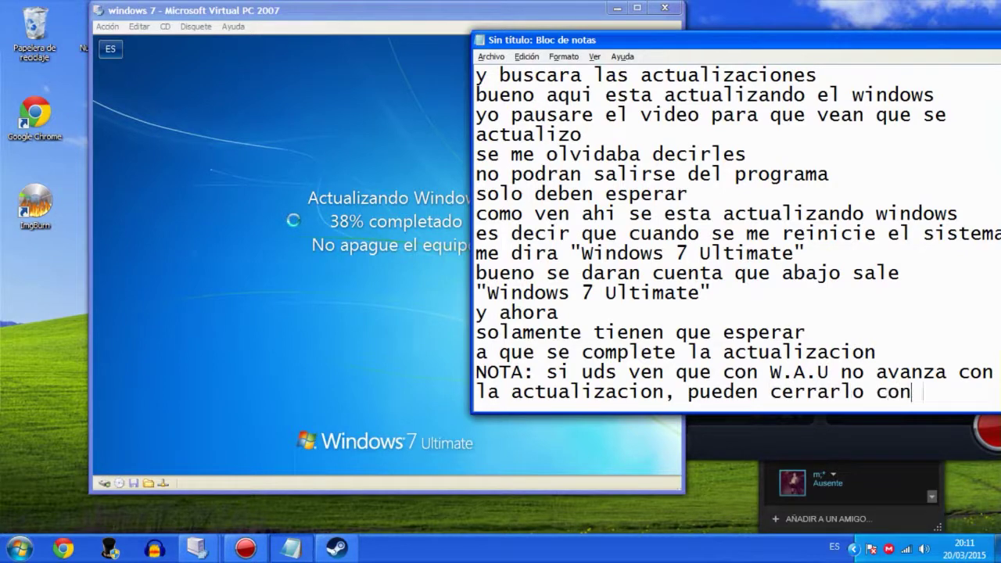
pyautogui.write(' el admin')
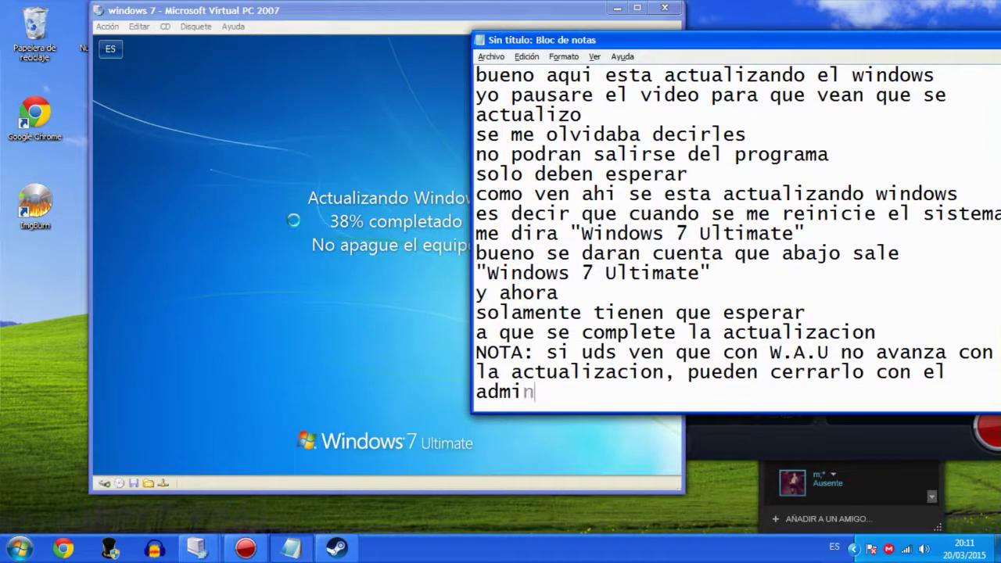
pyautogui.write('istrador de t')
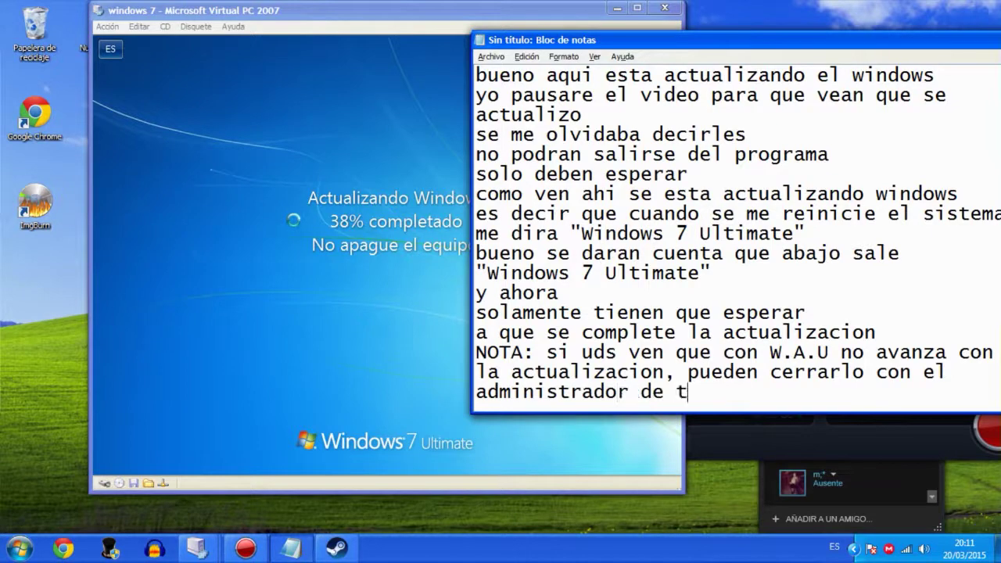
pyautogui.write('areas')
pyautogui.press('Return')
# - Add 'y despues reinician la pc' and 'y ahi se estara actualizando.' as new lines
pyautogui.write('yt')
pyautogui.press('BackSpace')
pyautogui.write('despues rein')
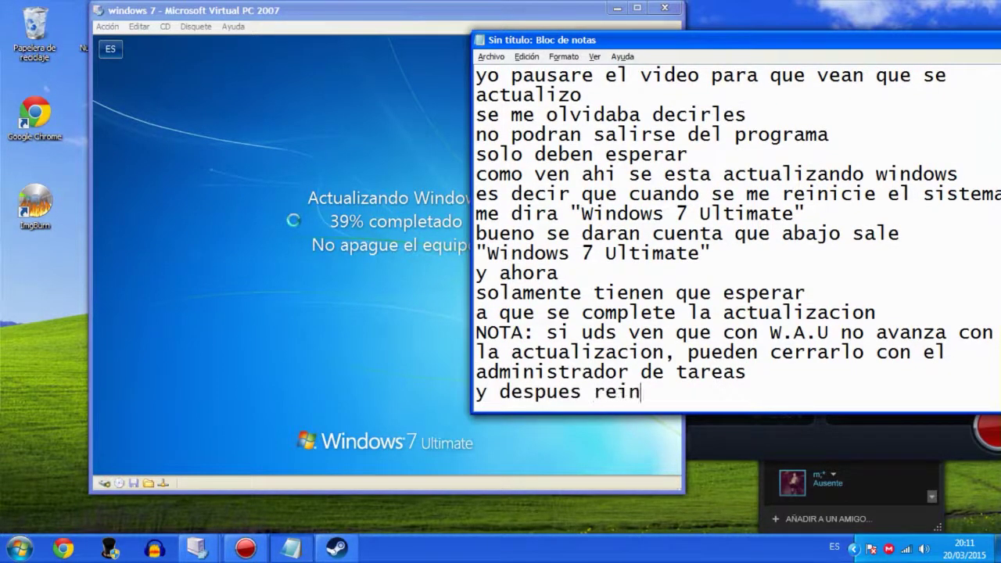
pyautogui.write('ician la pc')
pyautogui.press('Return')
pyautogui.write('y')
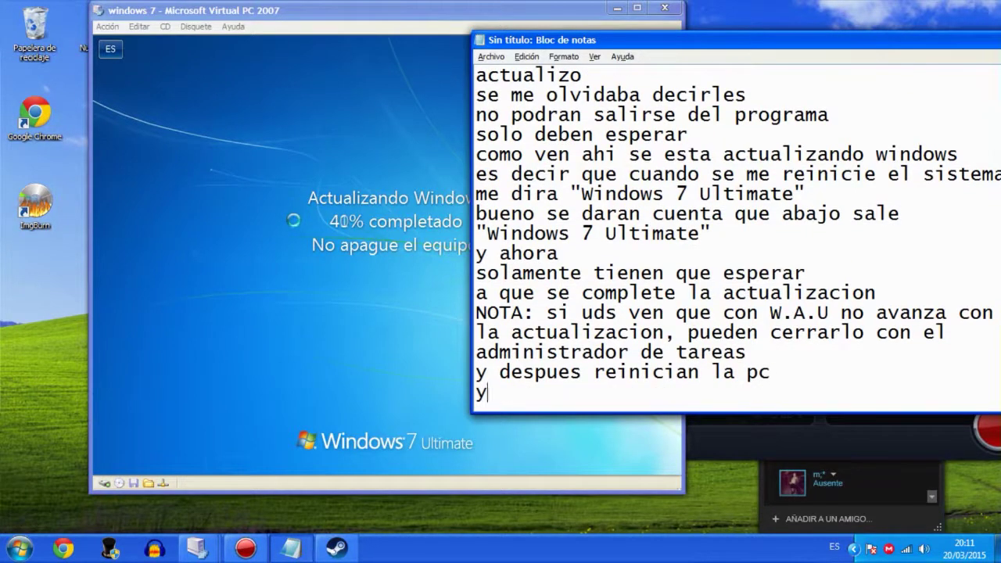
pyautogui.write(' ahi se estaera')
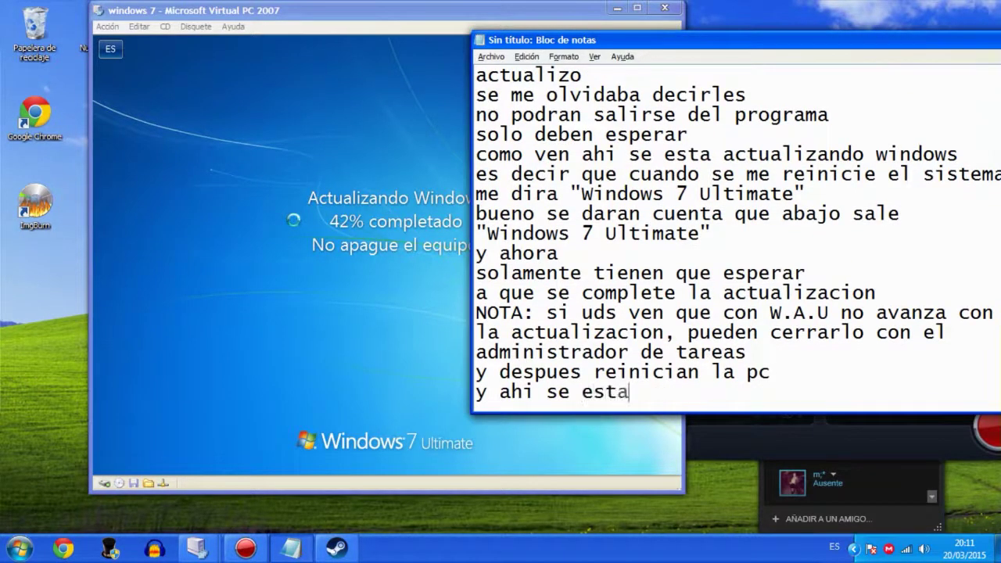
pyautogui.press('BackSpace')
pyautogui.press('BackSpace')
pyautogui.press('BackSpace')
pyautogui.press('BackSpace')
pyautogui.write('ara actualizando')
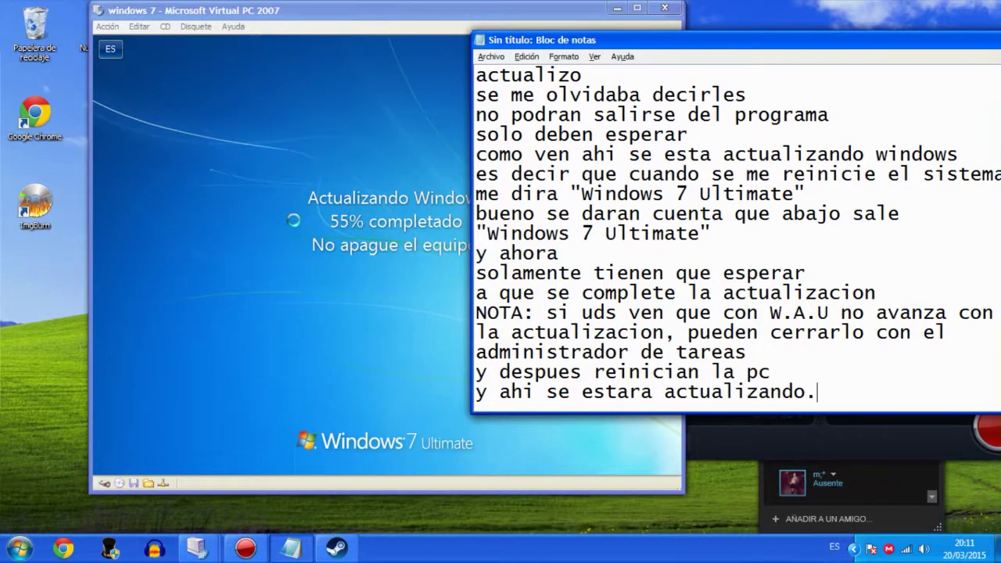
pyautogui.write('.')
pyautogui.press('Return')
pyautogui.press('Return')
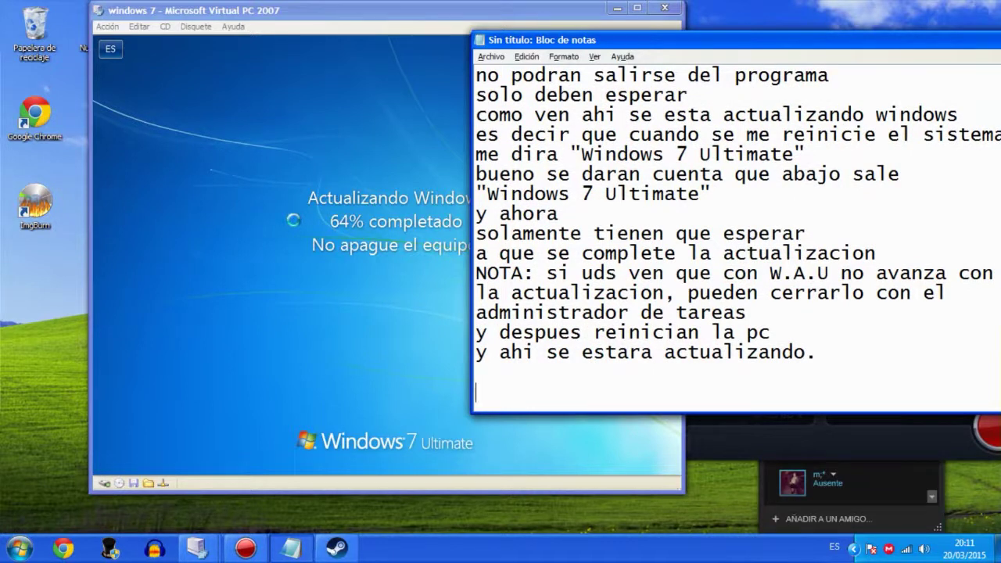
# - Add 'No se preocupen' if stuck at 'Actualizando Windows 14% completado', ending 'preocupen, es normal'
pyautogui.write('Lp')
pyautogui.press('BackSpace')
pyautogui.press('BackSpace')
pyautogui.write('AM')
pyautogui.press('BackSpace')
pyautogui.write('No se preocu')
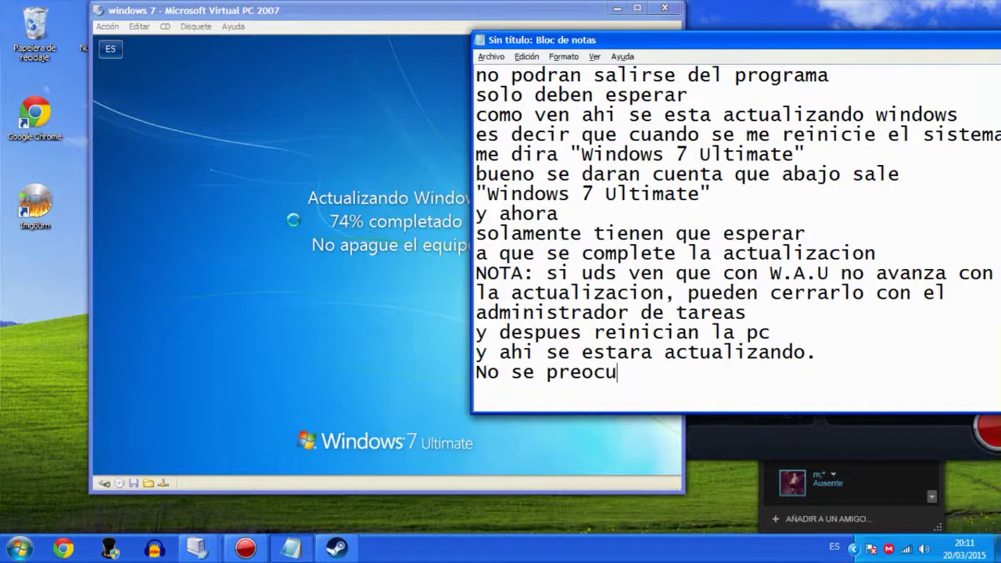
pyautogui.write('pen si ')
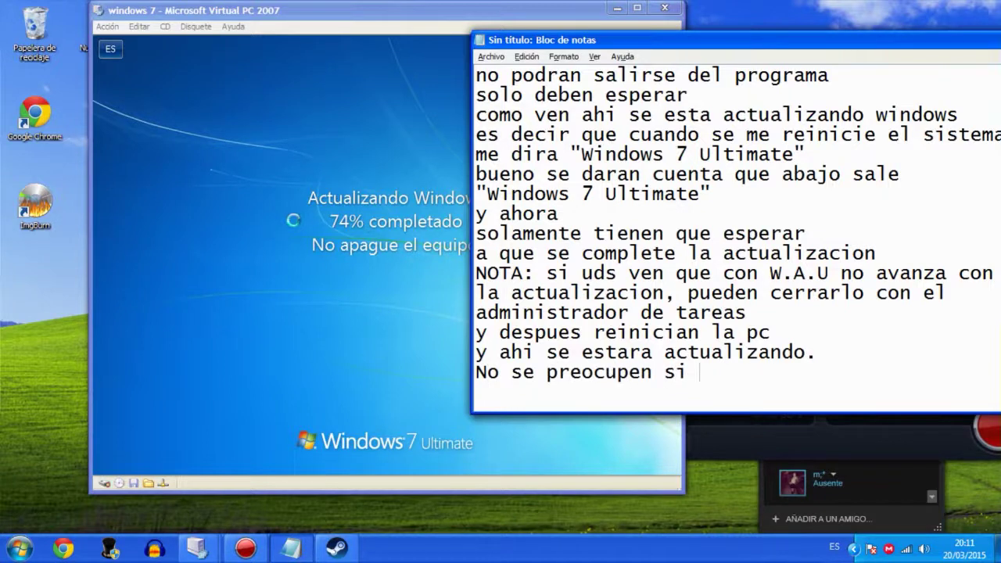
pyautogui.write('en "Act')
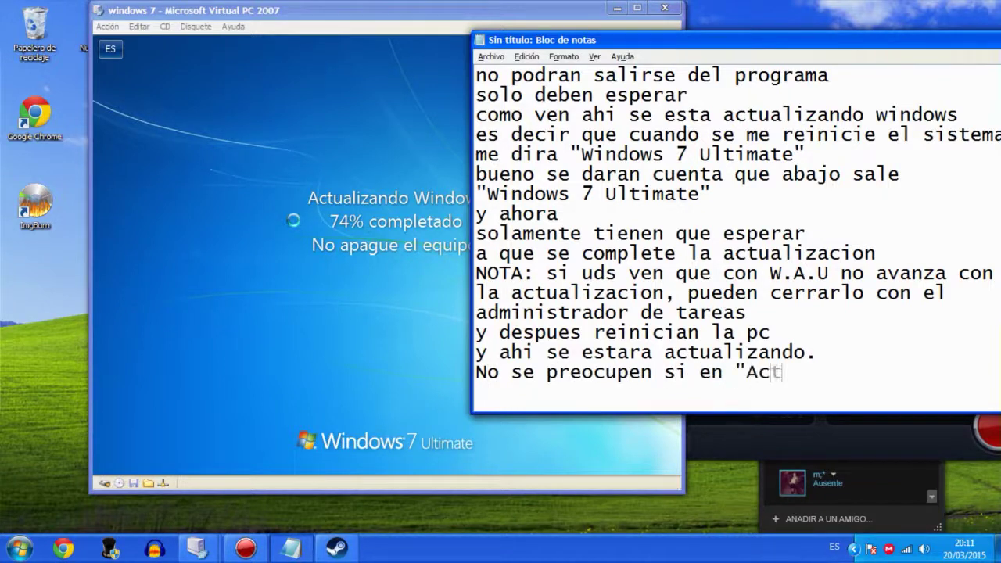
pyautogui.write('ualizan')
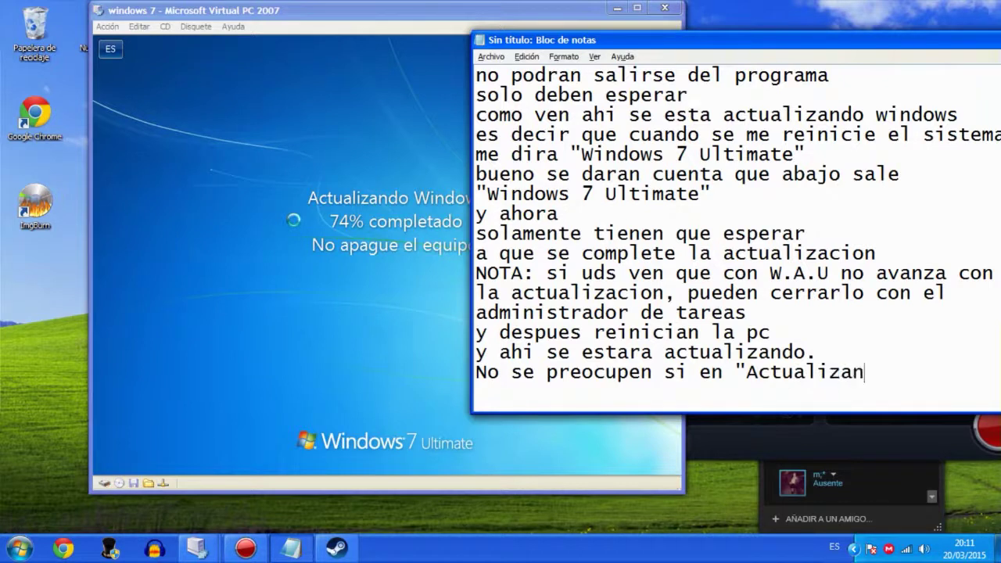
pyautogui.write('do Window')
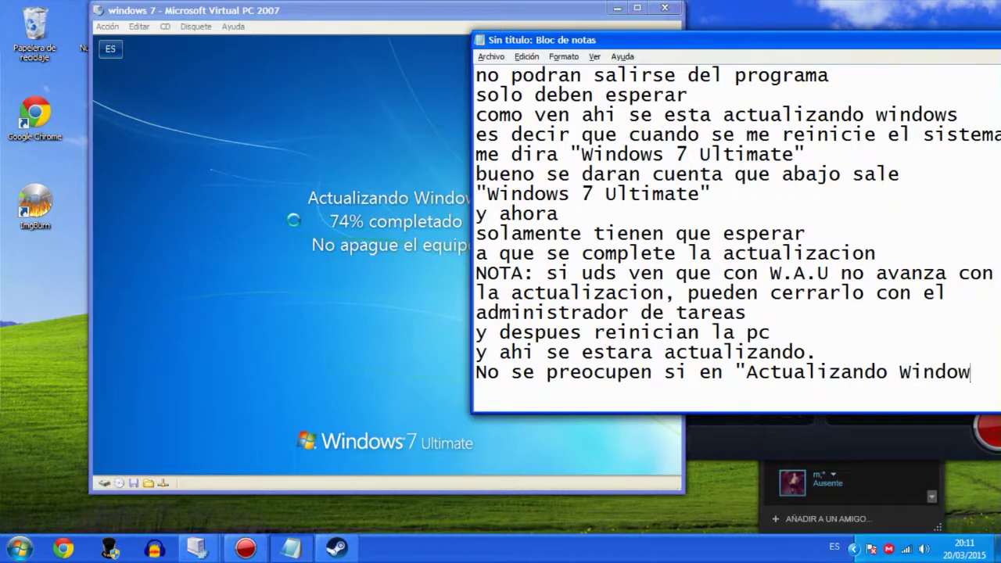
pyautogui.write('14')
pyautogui.write('% ')
pyautogui.write('completado')
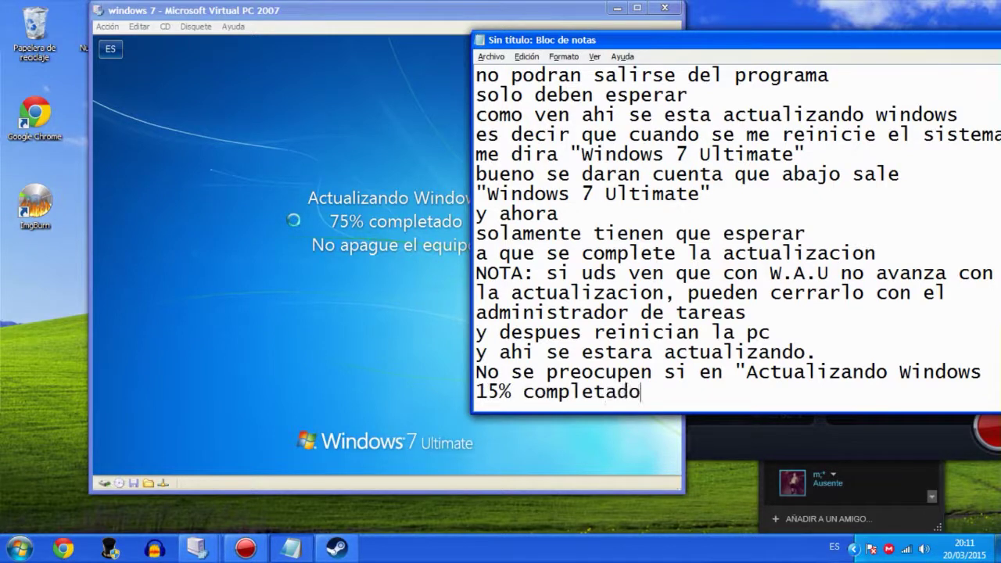
pyautogui.write('" se queda peg')
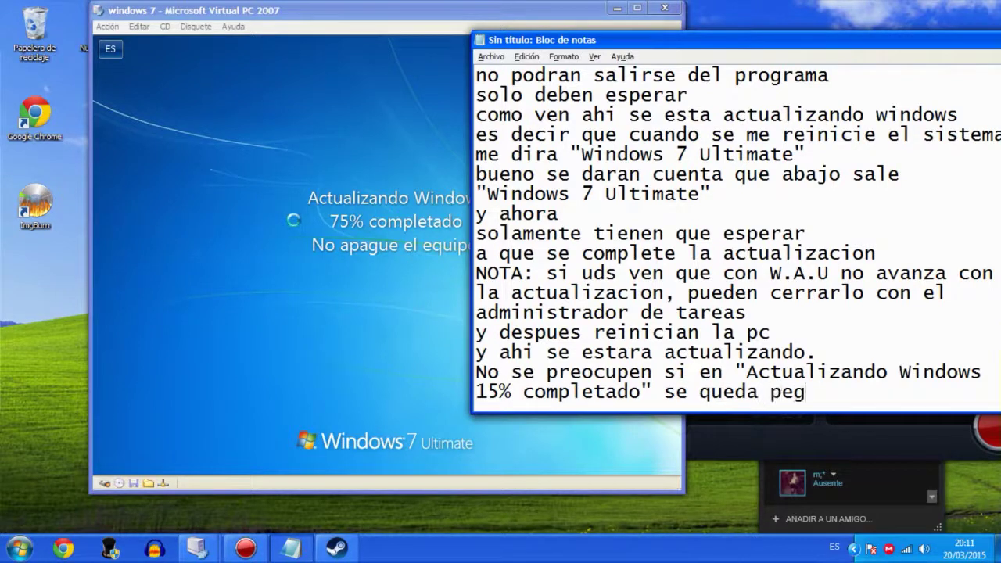
pyautogui.write('ado, no se preoc')
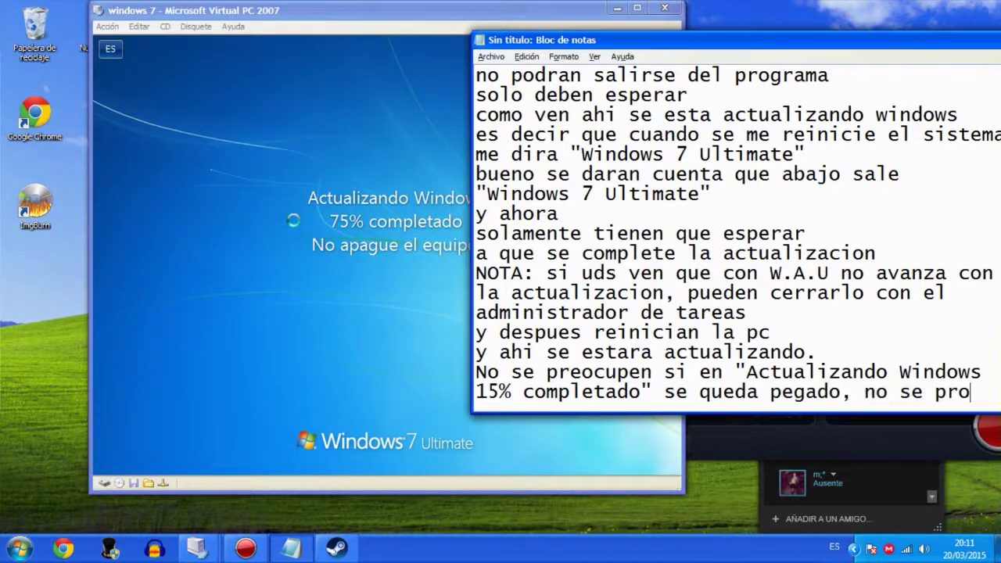
pyautogui.write('u')
pyautogui.press('BackSpace')
pyautogui.press('BackSpace')
pyautogui.press('BackSpace')
pyautogui.press('BackSpace')
pyautogui.press('BackSpace')
pyautogui.press('BackSpace')
pyautogui.press('Return')
pyautogui.write('preocupen')
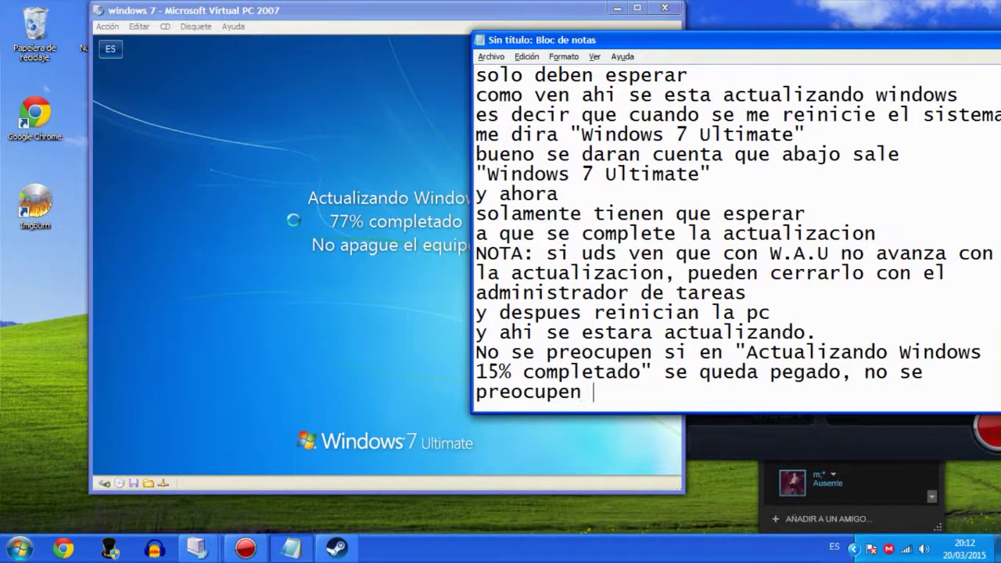
pyautogui.write(' k')
pyautogui.press('BackSpace')
pyautogui.write(',')
pyautogui.press('BackSpace')
pyautogui.press('BackSpace')
pyautogui.write('es normal')
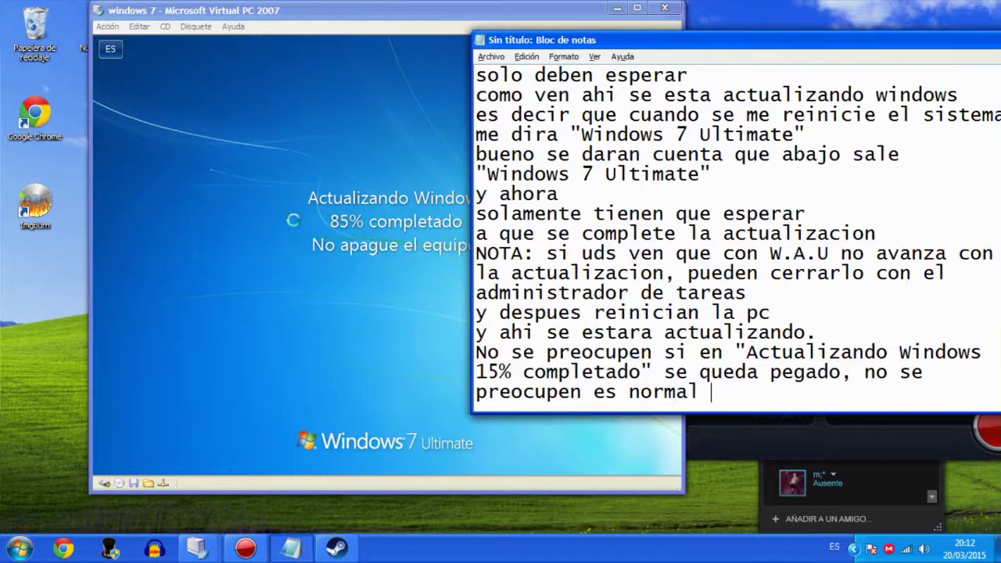
pyautogui.press('Return')
# - Add the line 'y depende de la pc.' below the stall remark
pyautogui.write('u')
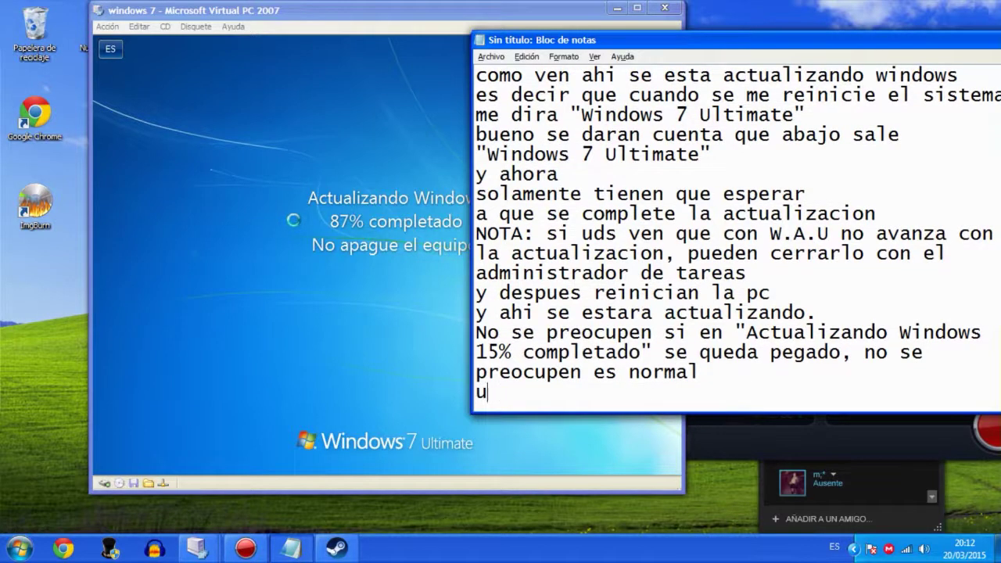
pyautogui.press('BackSpace')
pyautogui.write('y depende de la pc')
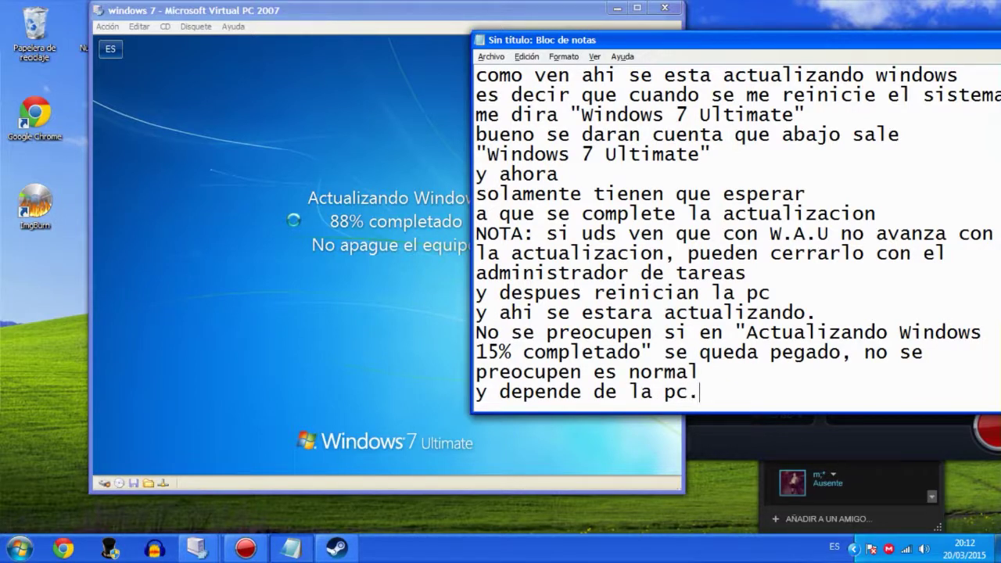
pyautogui.write('.')
pyautogui.press('Return')
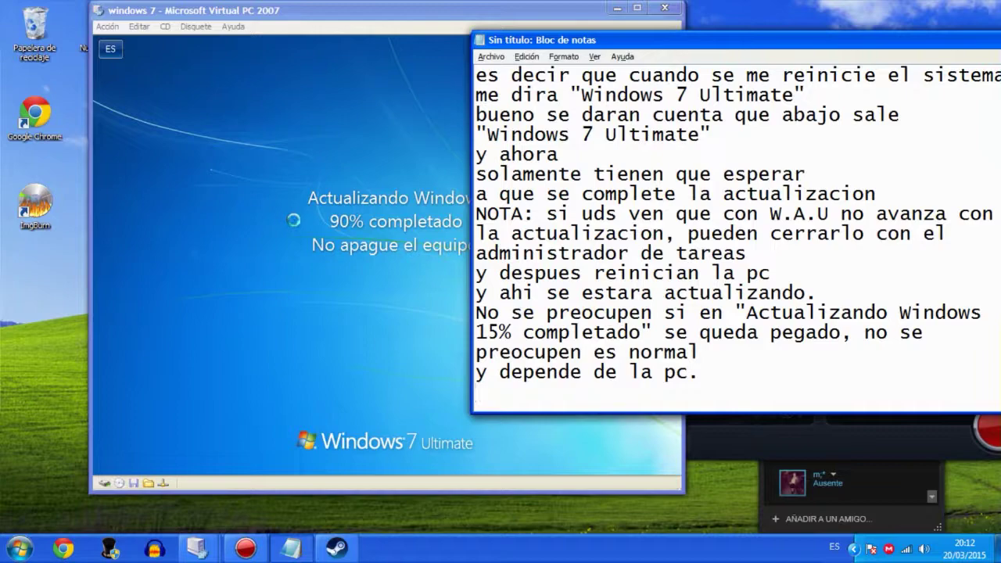
# - Add the line 'Pausare el video cuando este listo' to the notes
pyautogui.moveTo(491, 41); pyautogui.dragTo(457, 45)
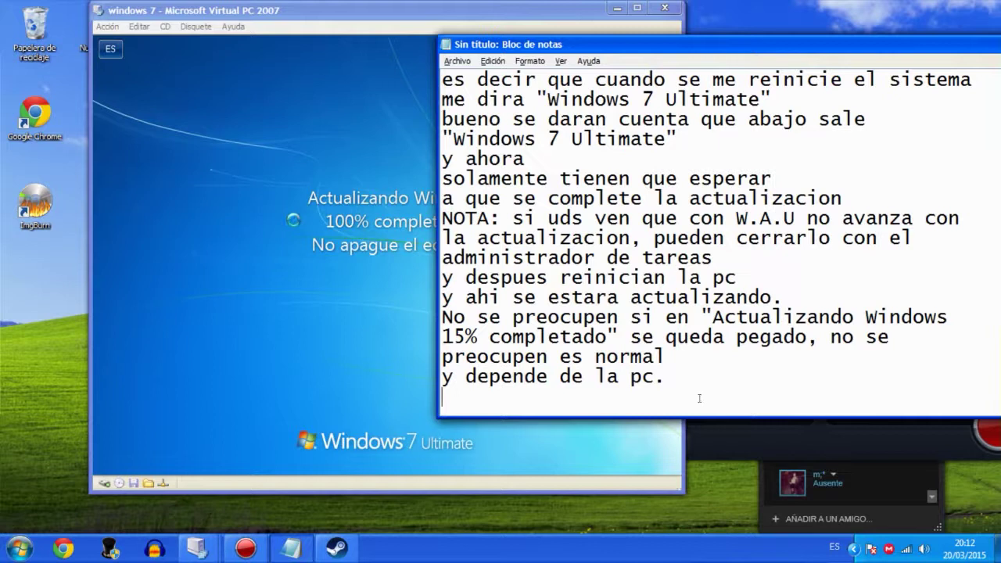
pyautogui.press('Return')
pyautogui.write('Pay')
pyautogui.press('BackSpace')
pyautogui.write('usare el video ')
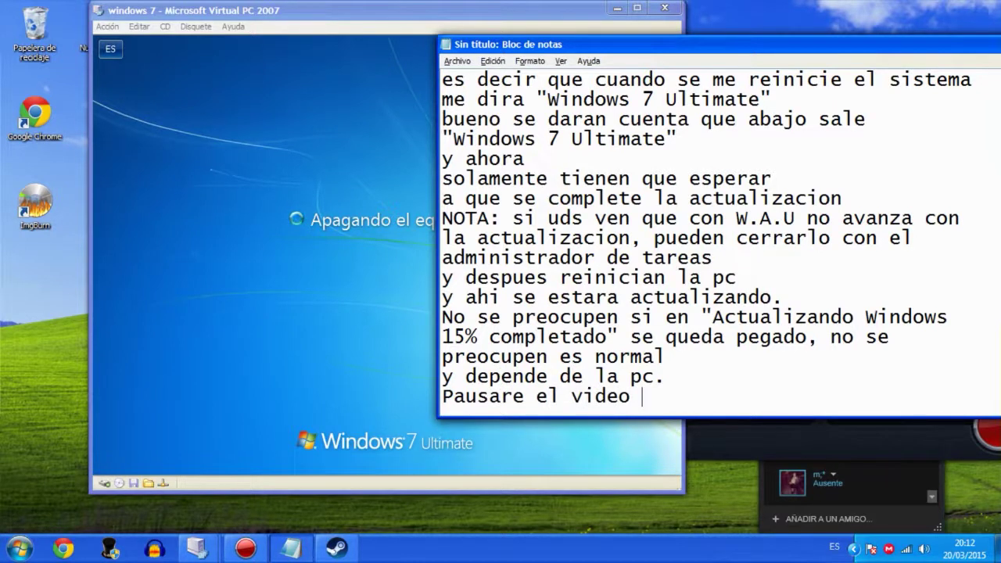
pyautogui.write('p')
pyautogui.press('BackSpace')
pyautogui.write('cuando ')
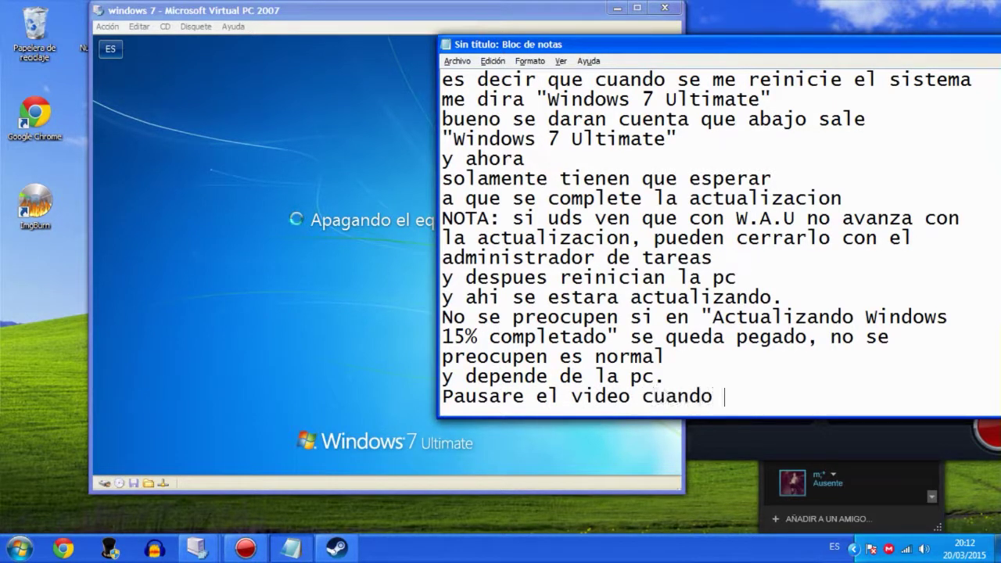
pyautogui.write('este listo ')
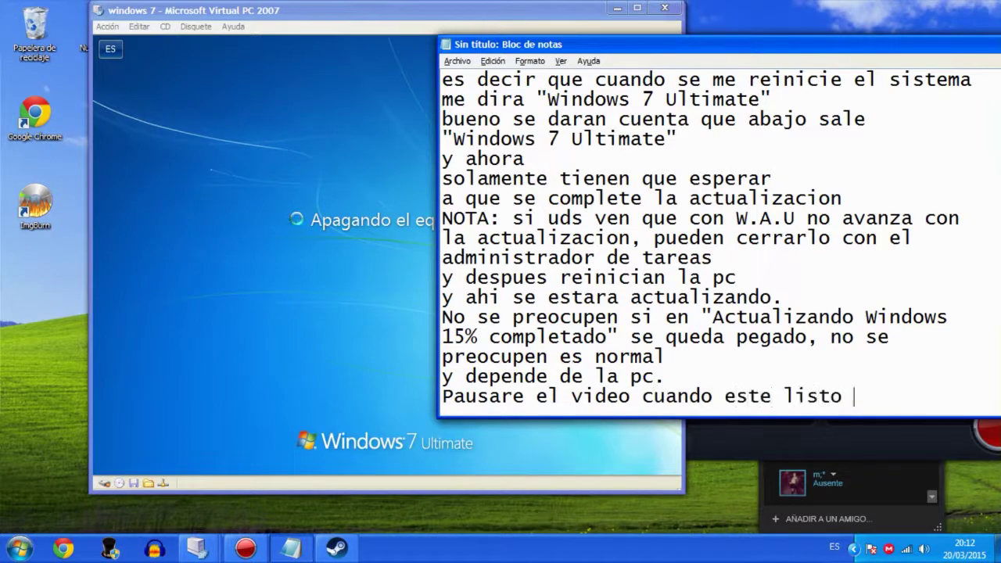
pyautogui.write('?=')
pyautogui.press('BackSpace')
# - Add 'y ya' and 'esta listo con la actualizacion' on separate lines below the pause remark
pyautogui.press('BackSpace')
pyautogui.press('Return')
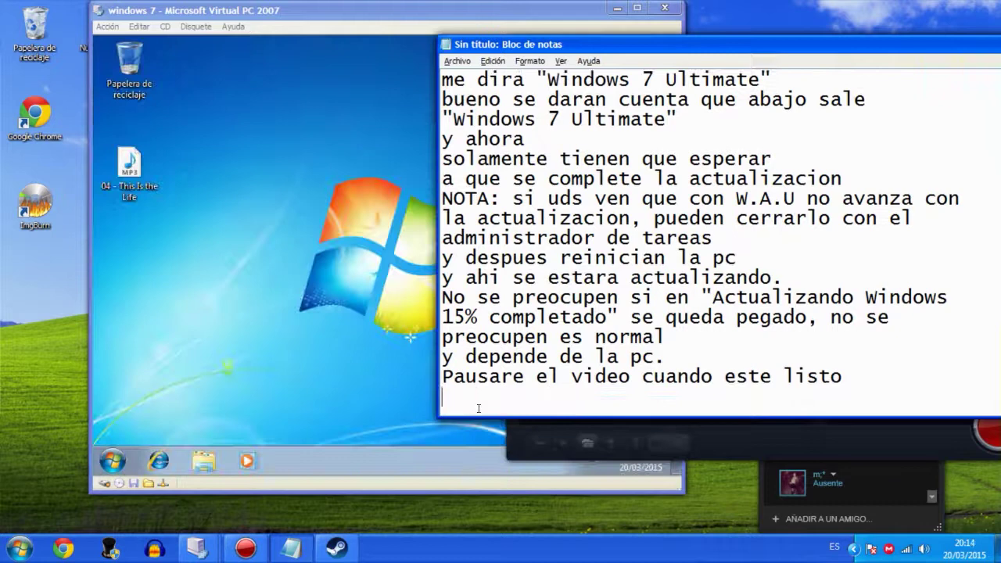
pyautogui.write('t')
pyautogui.press('BackSpace')
pyautogui.write('y ya')
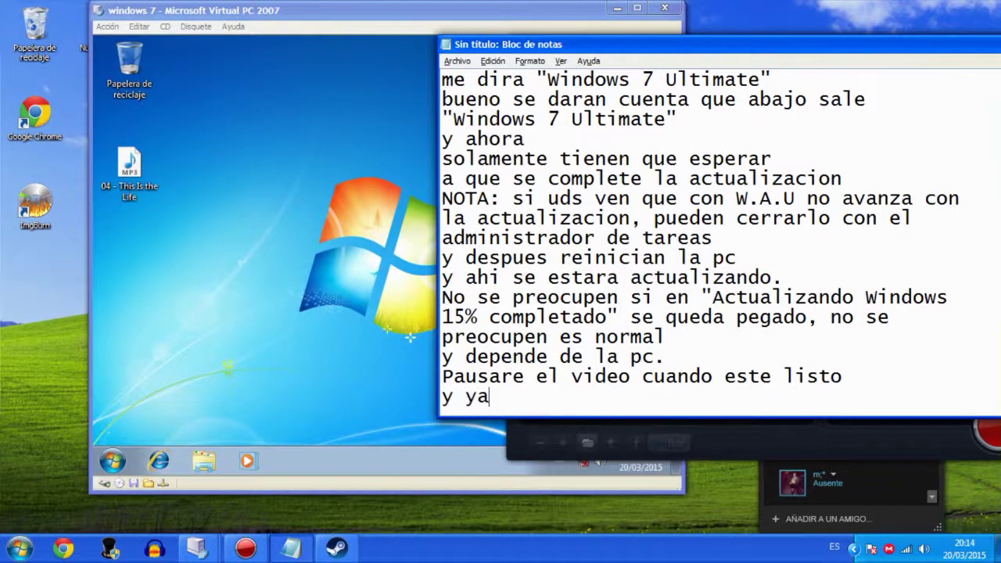
pyautogui.press('Return')
pyautogui.write('es')
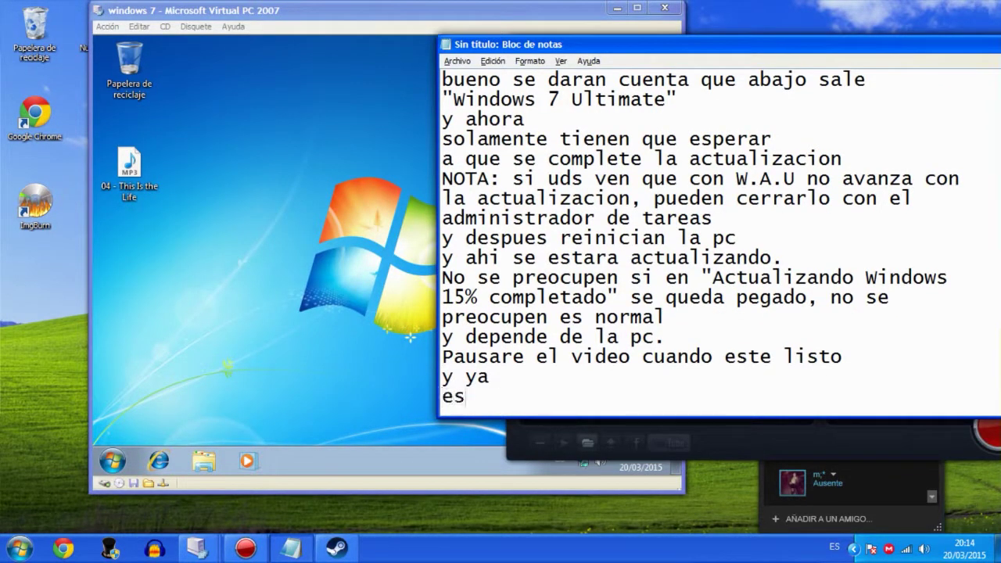
pyautogui.write('ta listo con la act')
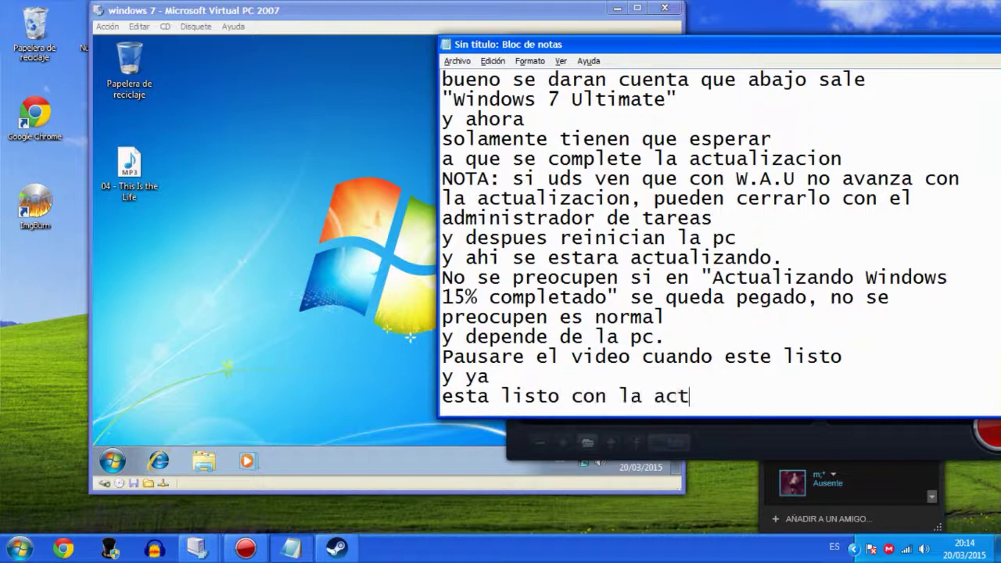
pyautogui.write('ualizacion')
pyautogui.press('Return')
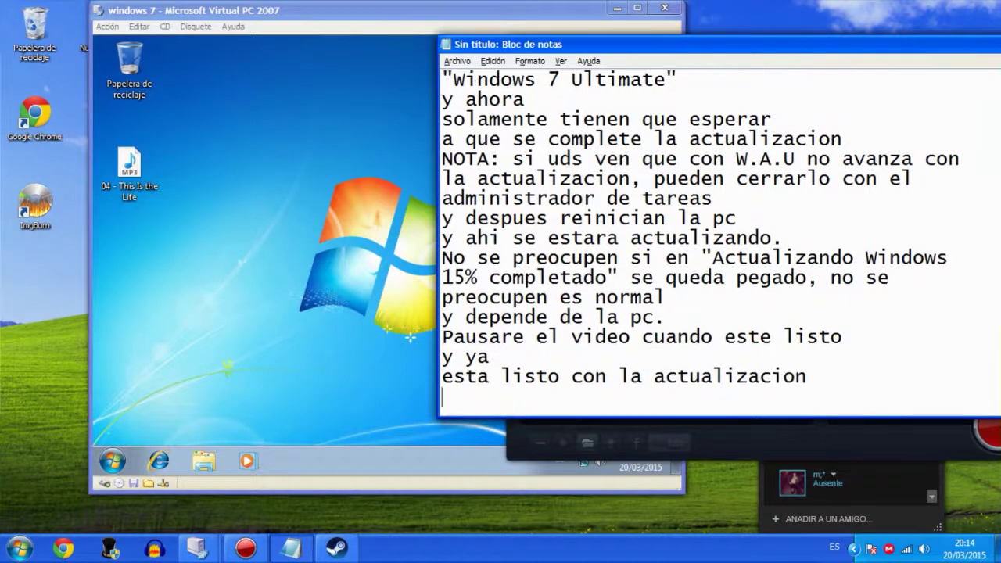
# - Open Equipo > Propiedades del sistema in the guest, then start the Notepad line 'ven ahi tam'
pyautogui.click(112, 461)
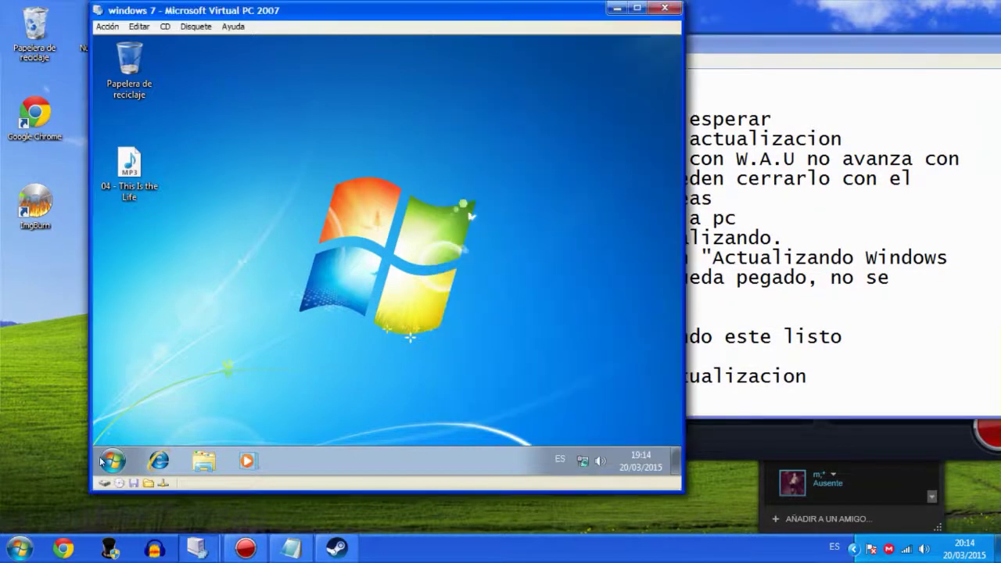
pyautogui.click(112, 461)
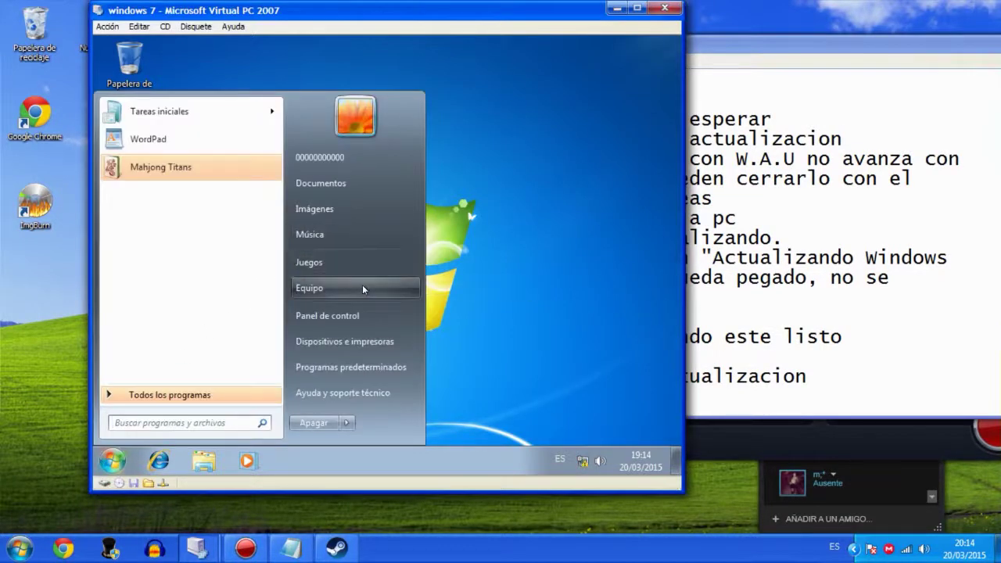
pyautogui.click(362, 285)
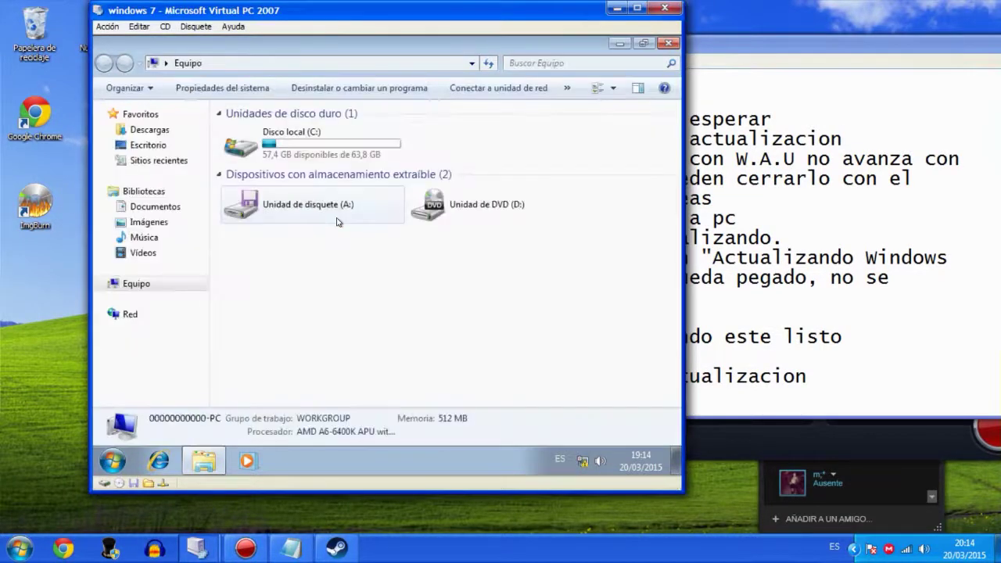
pyautogui.click(227, 89)
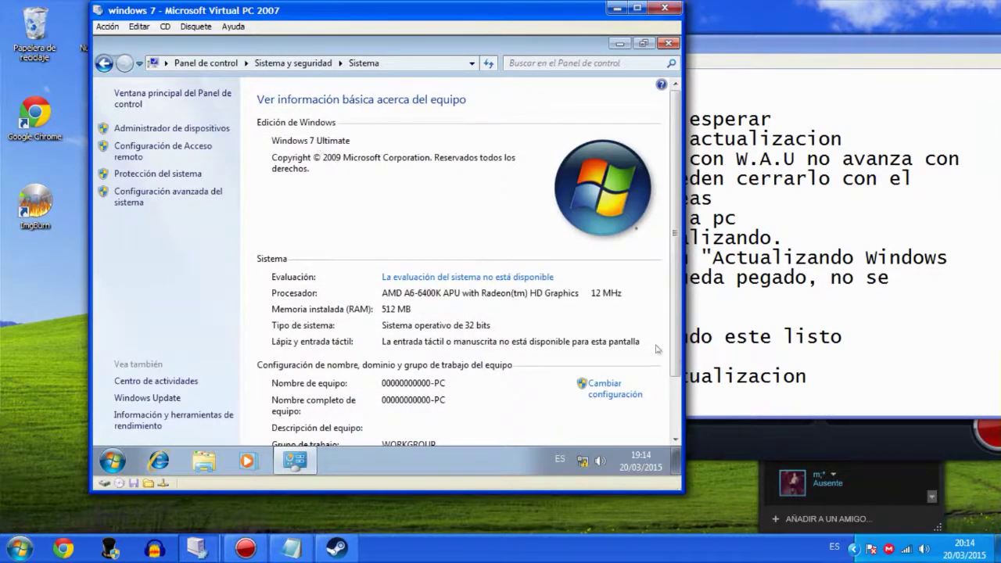
pyautogui.click(750, 409)
pyautogui.write('ven a')
pyautogui.write('hi tasmb')
# - Complete 'ven ahi tambien dice "Windows 7 Ultimate"' and add 'bueno eso es todo por el video'
pyautogui.press('BackSpace')
pyautogui.press('BackSpace')
pyautogui.press('BackSpace')
pyautogui.write('m')
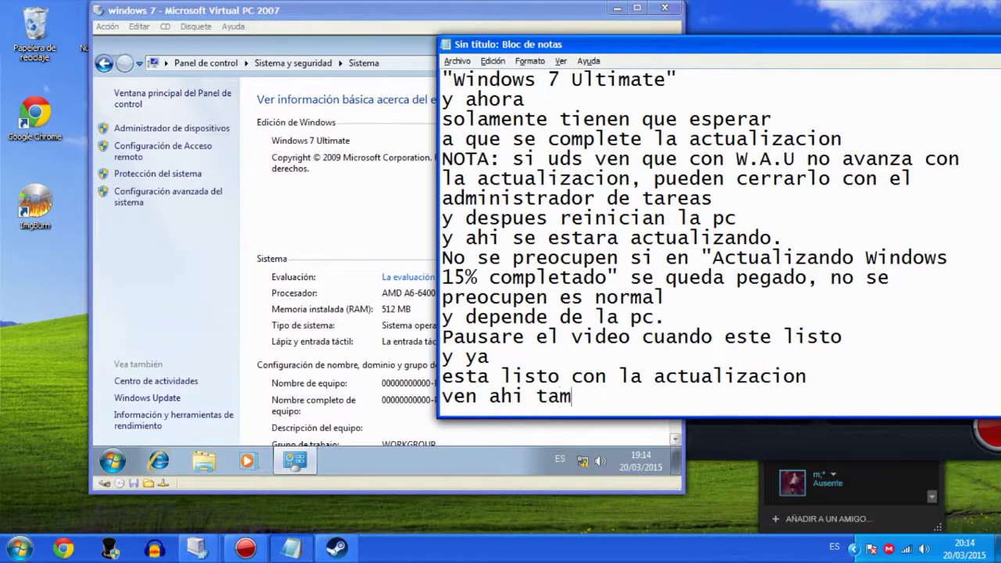
pyautogui.write('bien dice "Windows ')
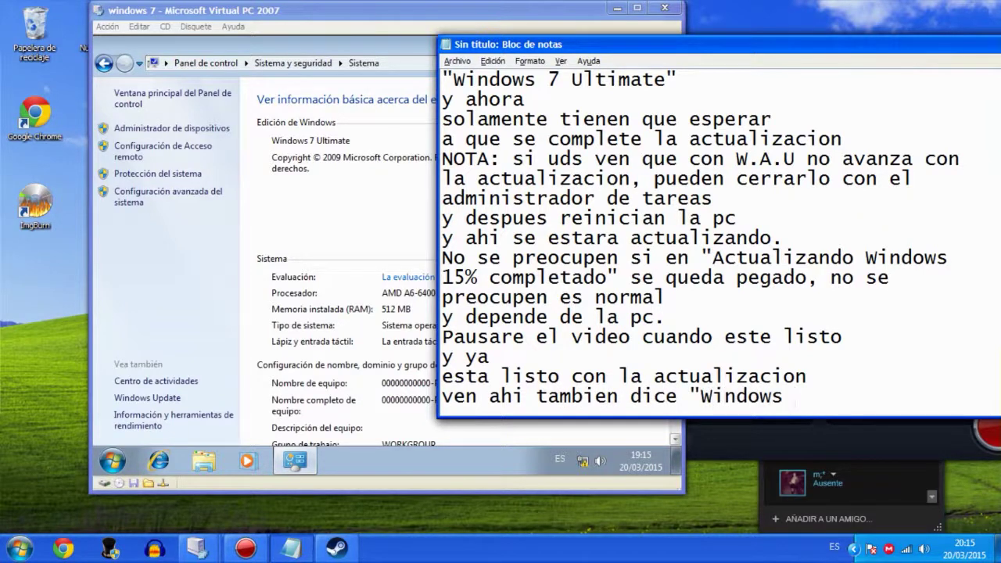
pyautogui.write('7 Ultimate"')
pyautogui.press('Return')
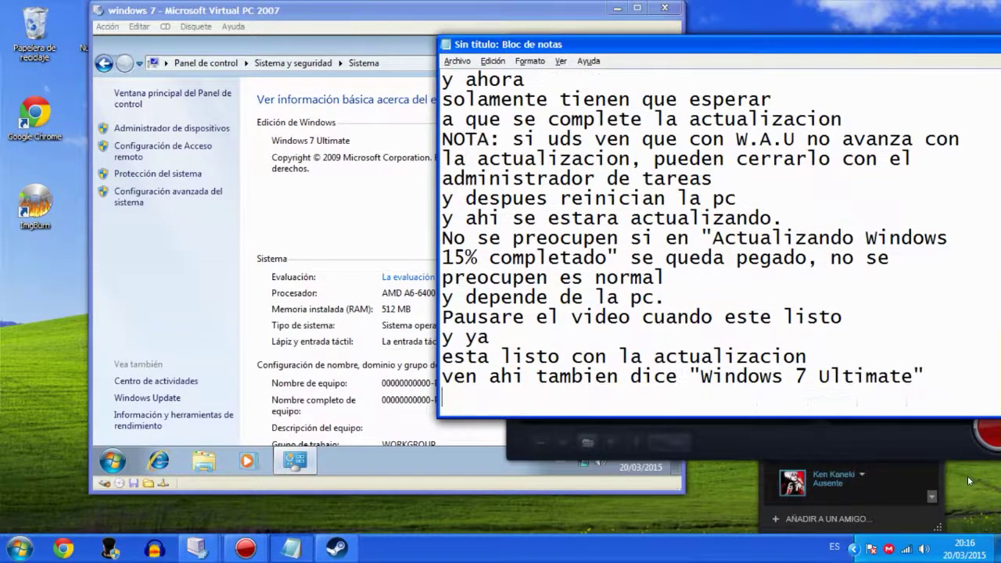
pyautogui.write('bueno e')
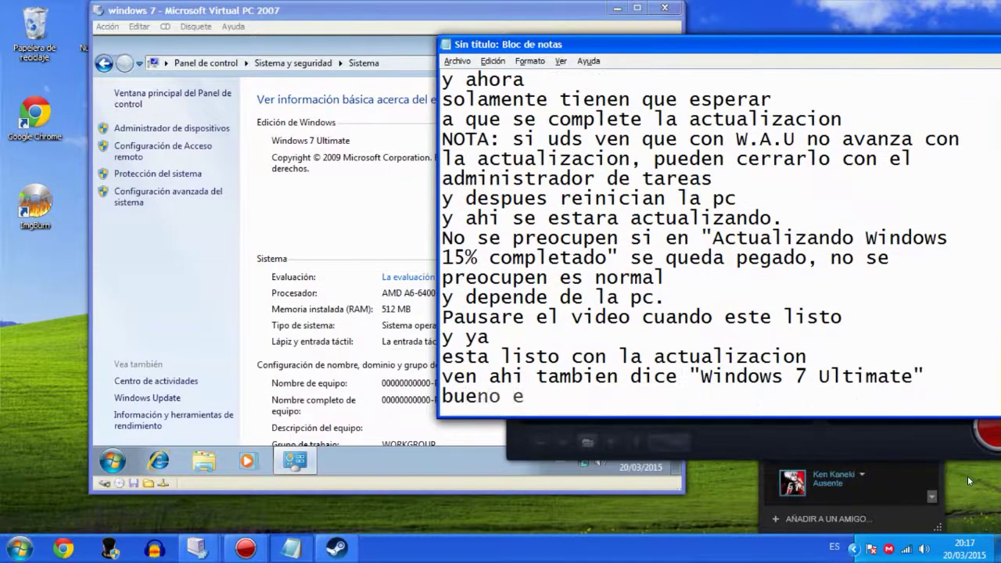
pyautogui.write('so es todo por el vid')
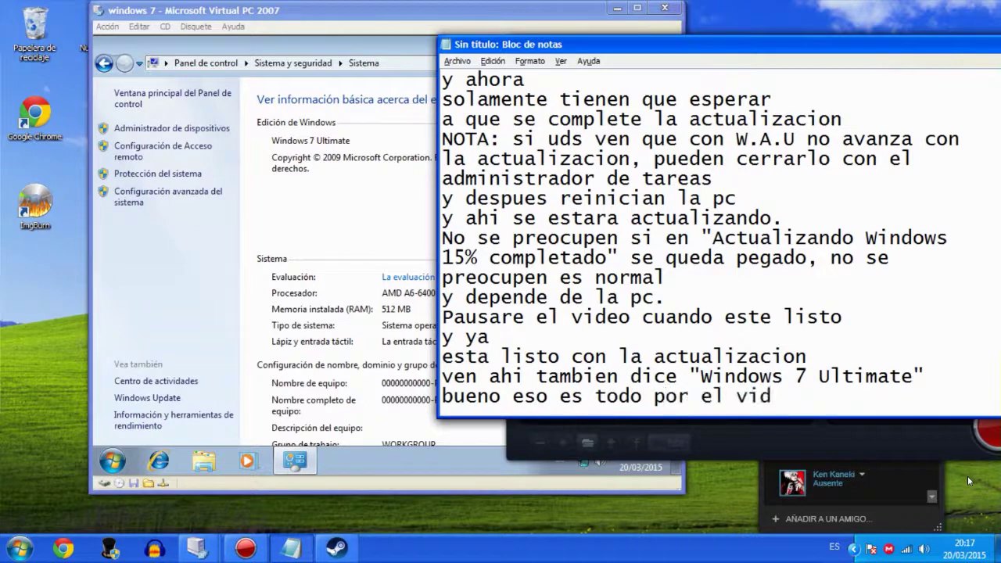
pyautogui.write('eo')
pyautogui.press('Return')
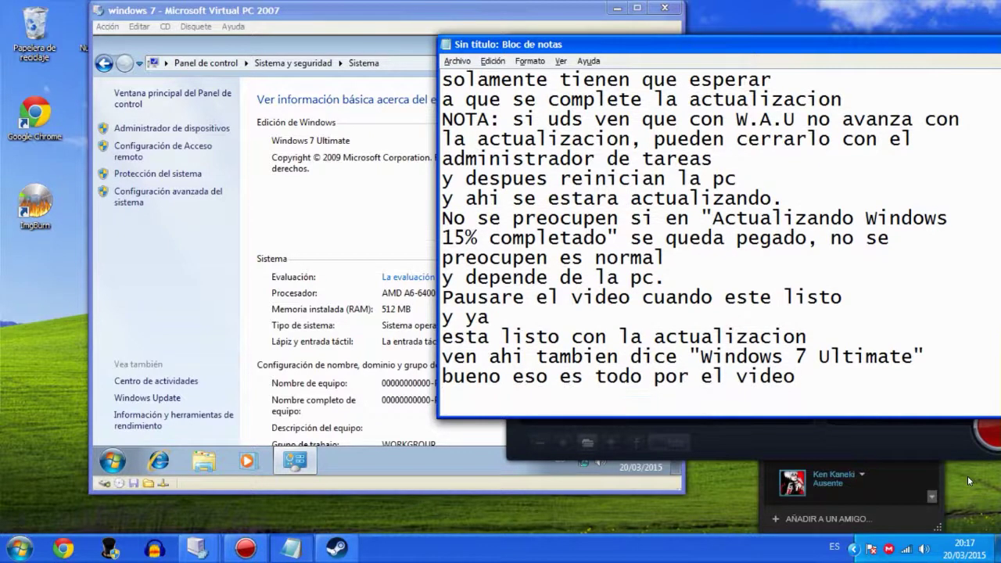
# - Add a greeting to the YouTuber with her pasted channel name, then a request to subscribe
pyautogui.write('dejar')
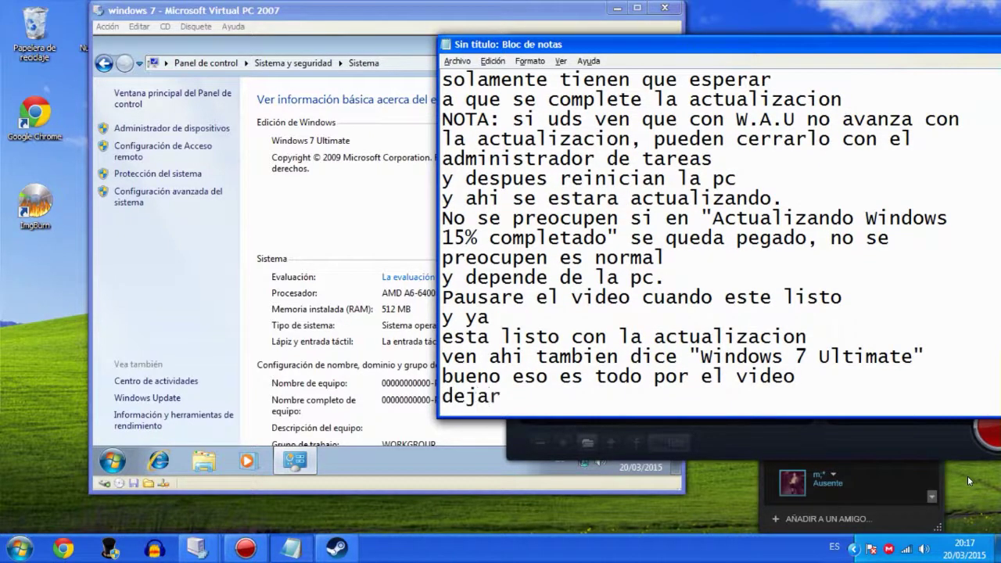
pyautogui.write('e un saludo a esa amiga')
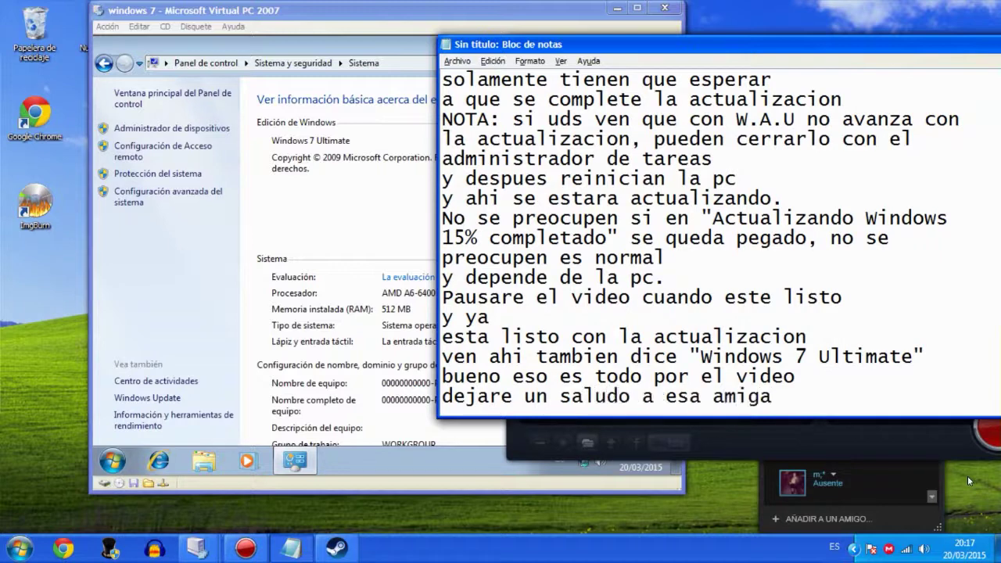
pyautogui.write(' youtuber')
pyautogui.press('Return')
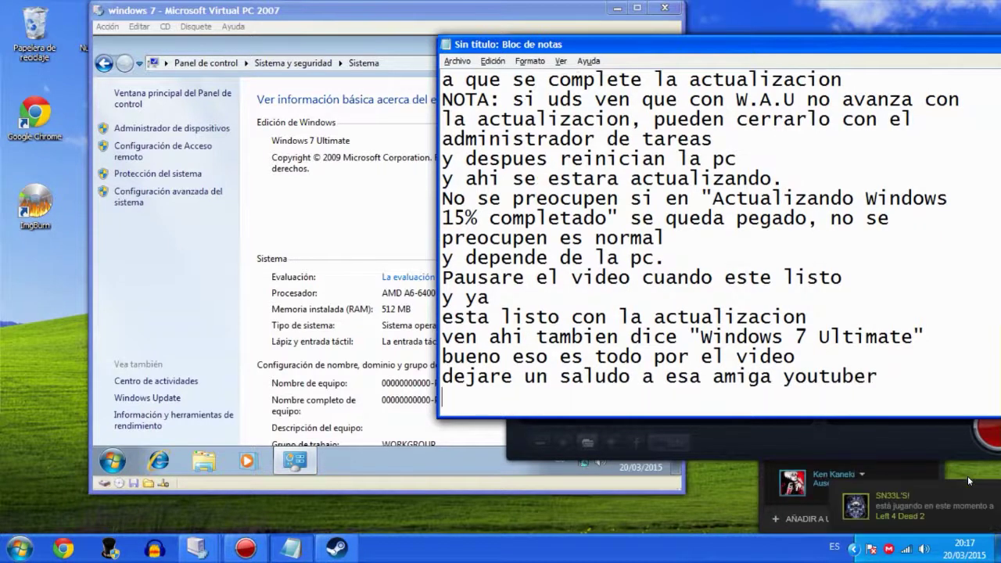
pyautogui.write('【Kawaii DarkToxic ~Tutøs】')
pyautogui.press('Return')
pyautogui.write('que me ')
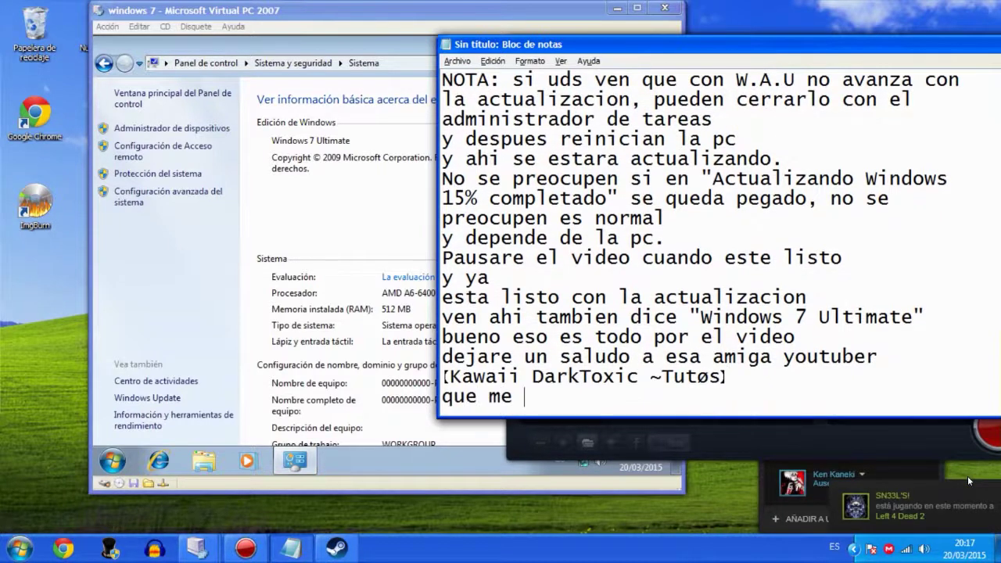
pyautogui.write('inspiro hacer el tuto')
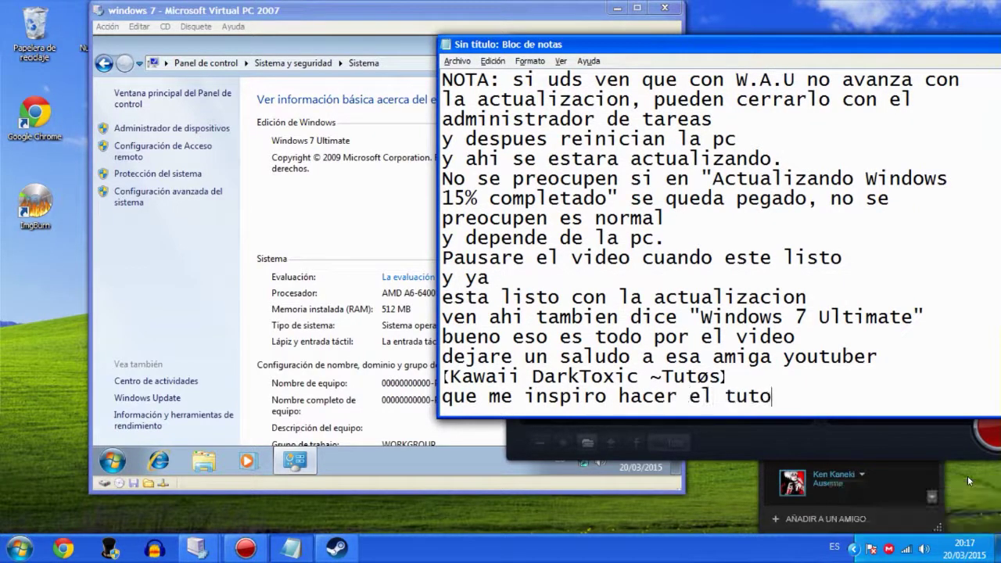
pyautogui.write('rial :3')
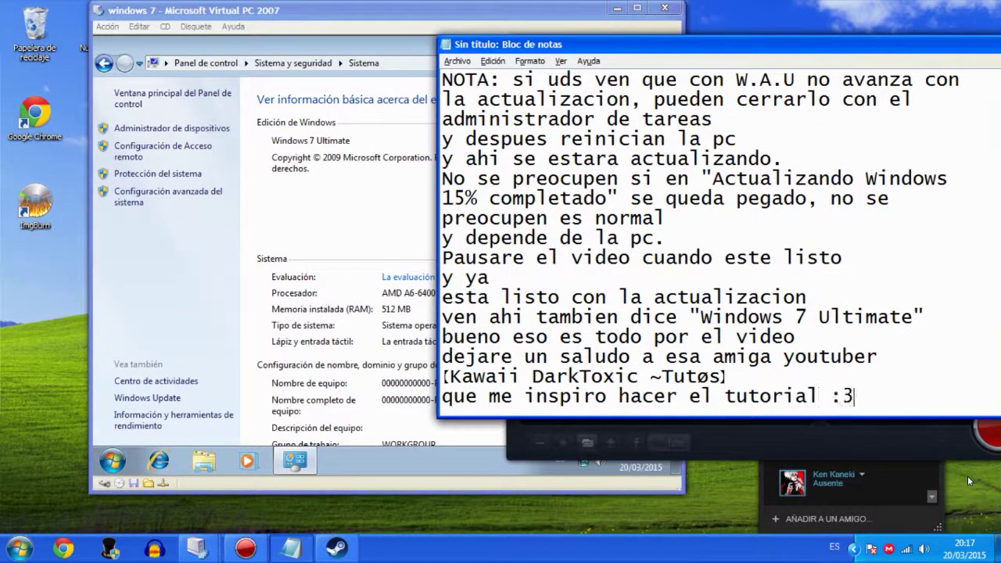
pyautogui.press('Return')
pyautogui.press('Return')
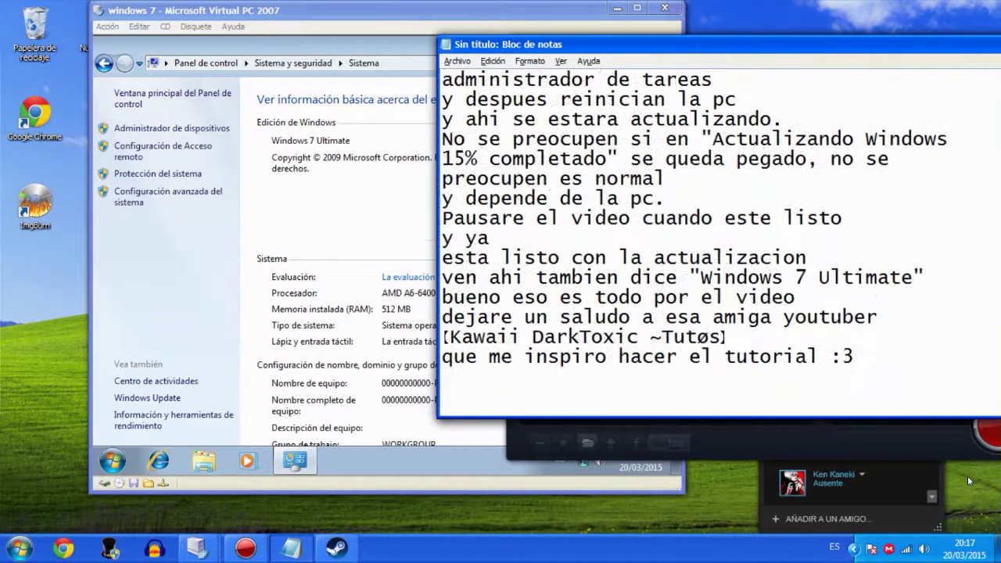
pyautogui.press('BackSpace')
pyautogui.write('bueno cualquier consulta ')
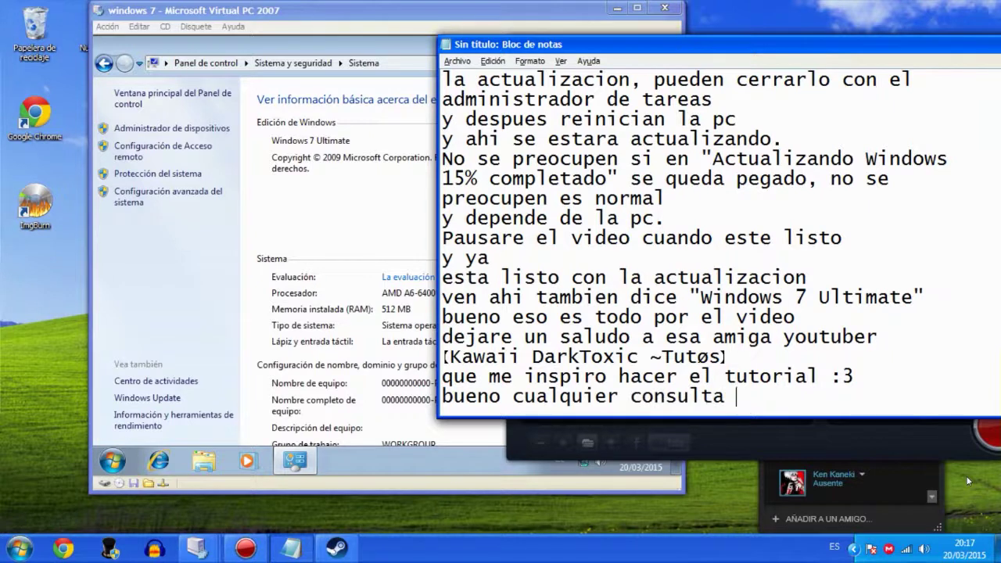
pyautogui.write('comenten y suscribans')
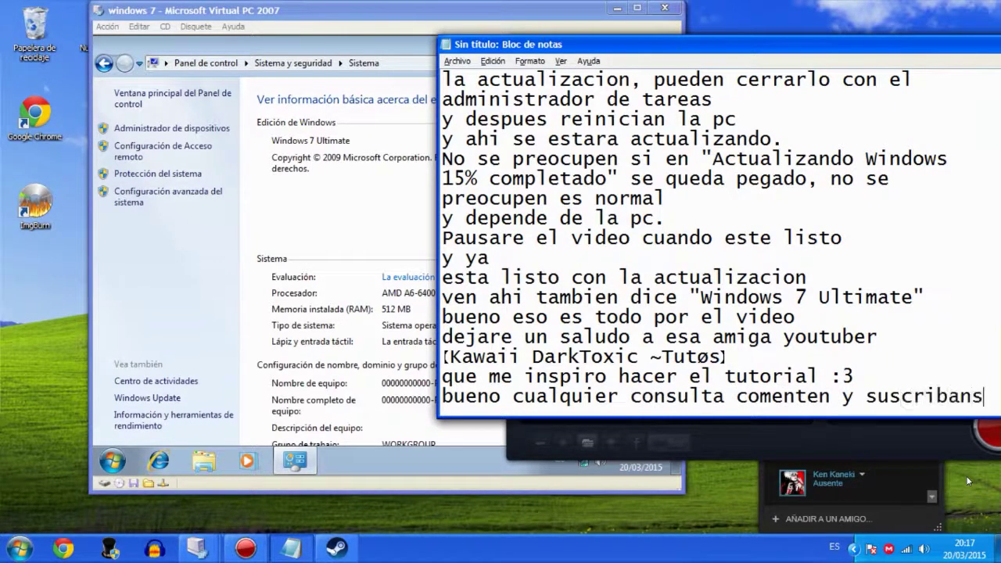
pyautogui.write('e si es que q')
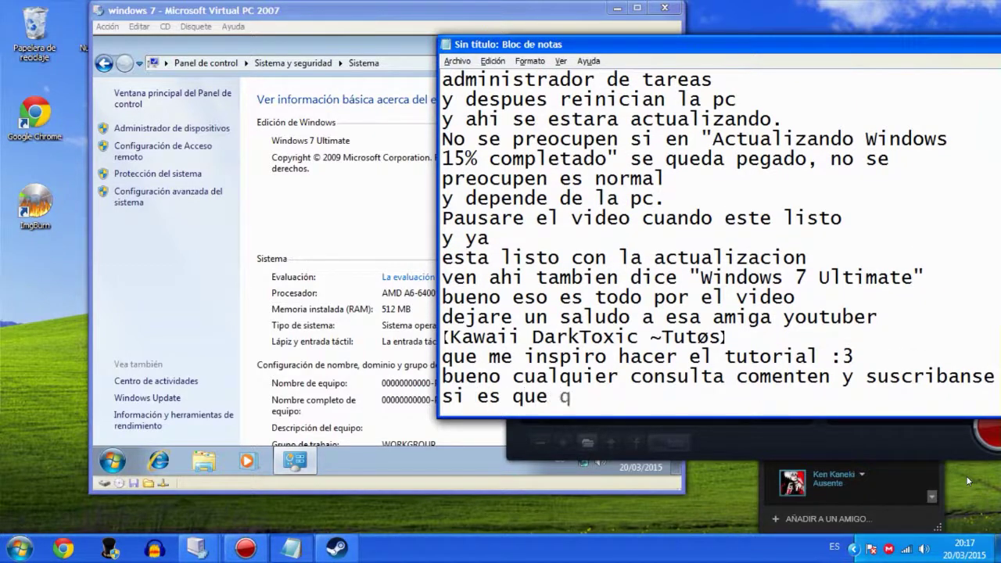
pyautogui.write('uieren ver mas tutoriales ')
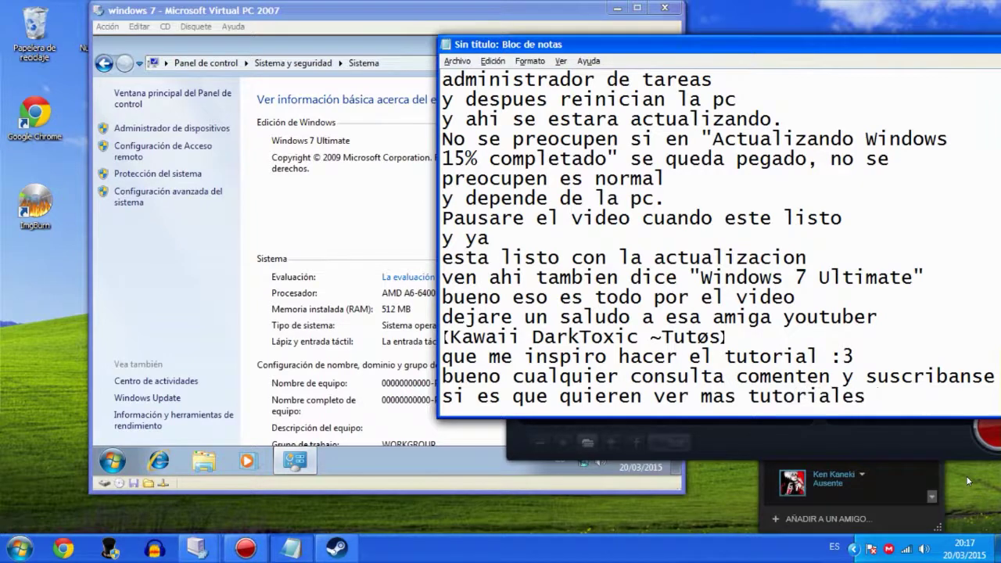
pyautogui.write('o gameplay')
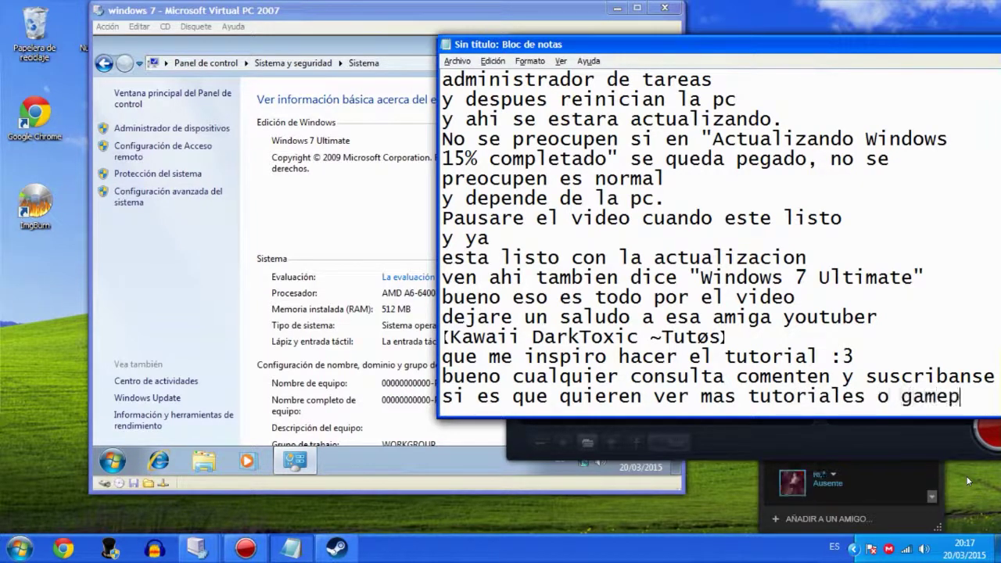